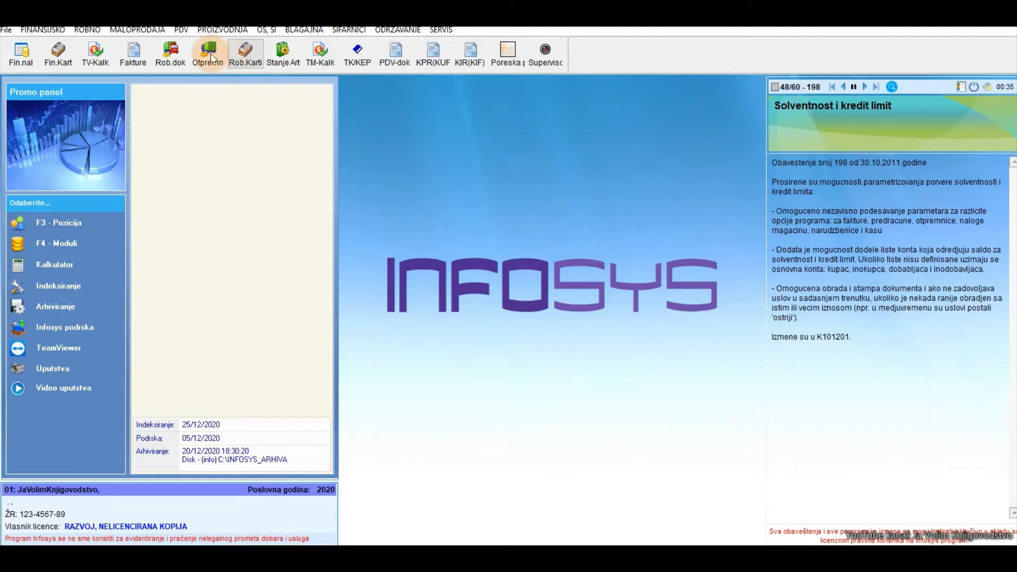
Start a new invoice for object 9501 (Usluge) with Bosanka doo (0013) as the buyer
left_click(133, 50)
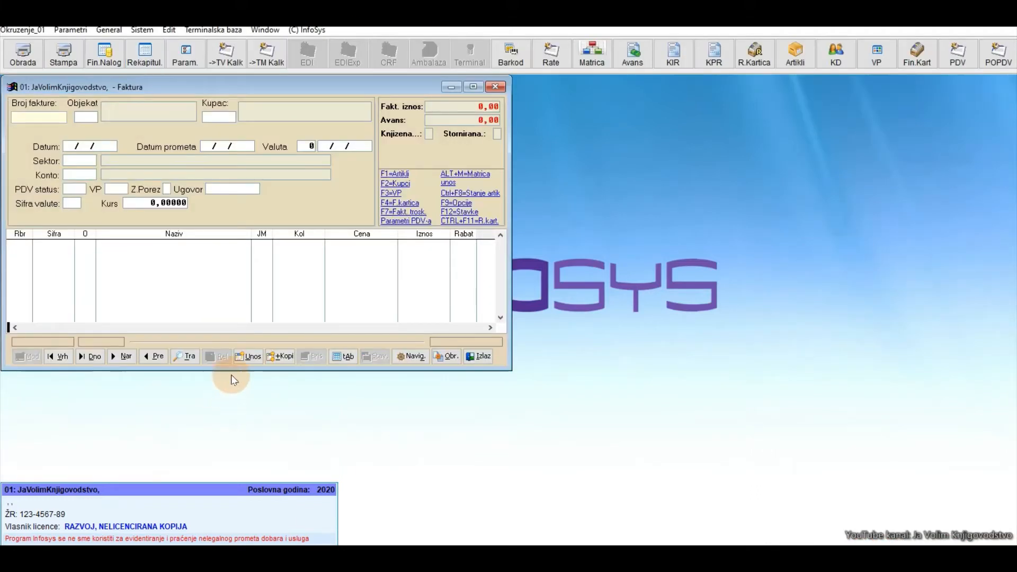
left_click(252, 356)
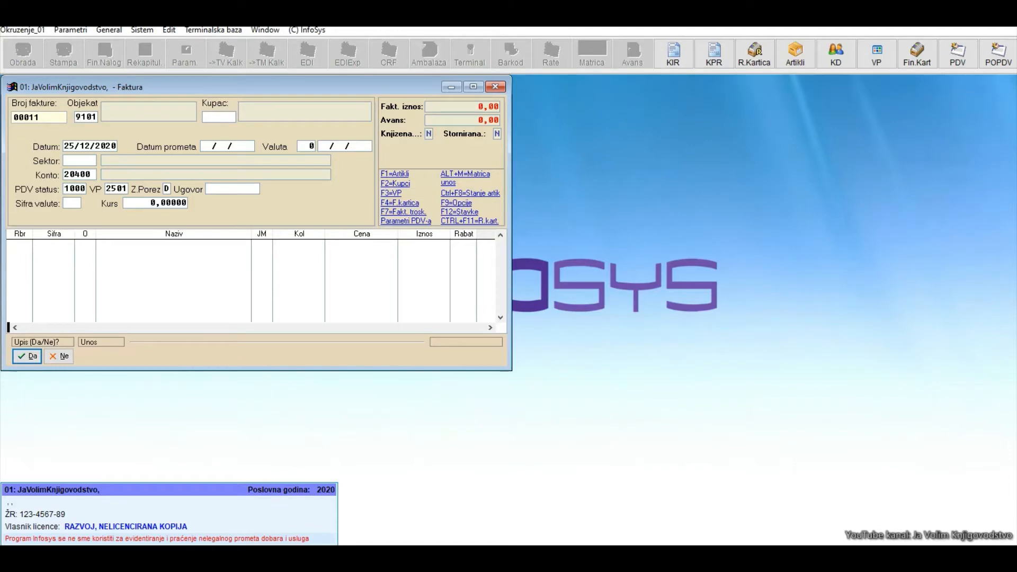
type("5")
key("Return")
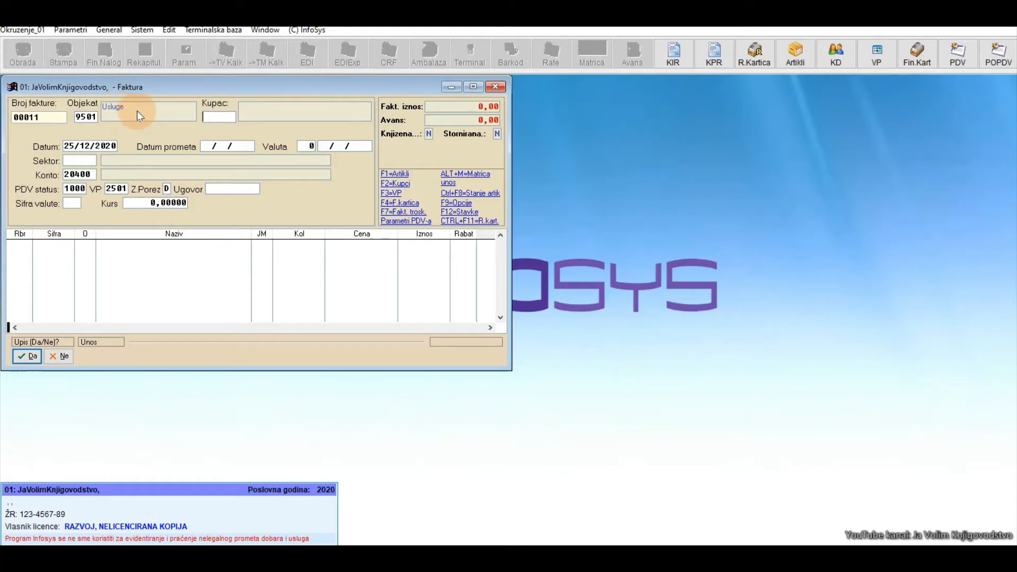
key("F2")
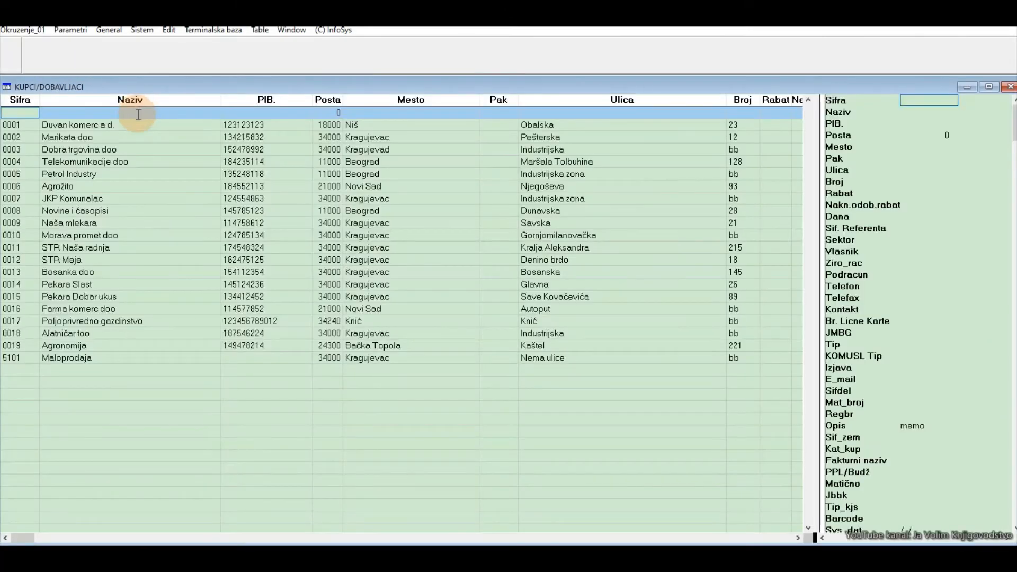
left_click(122, 269)
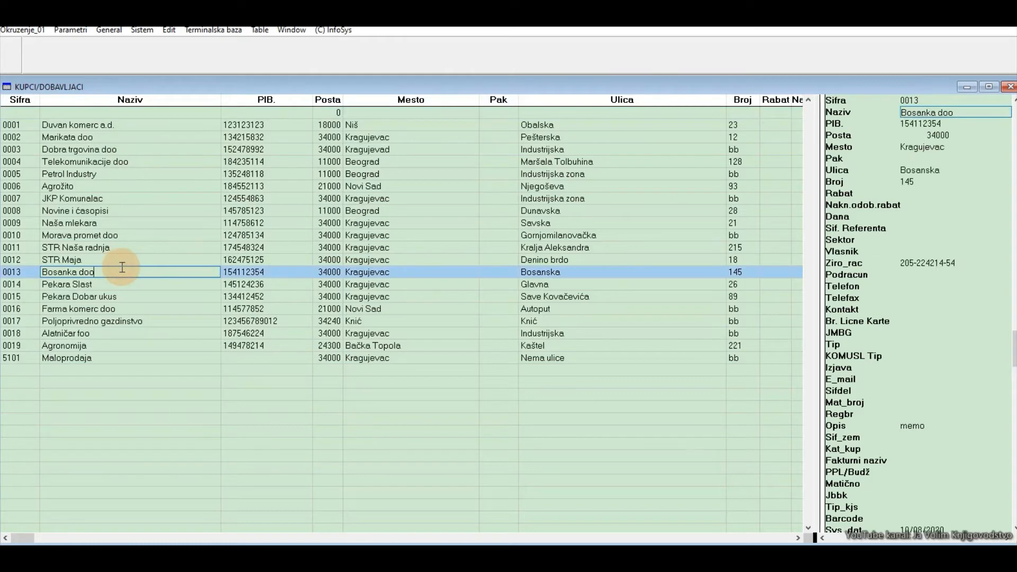
key("Return")
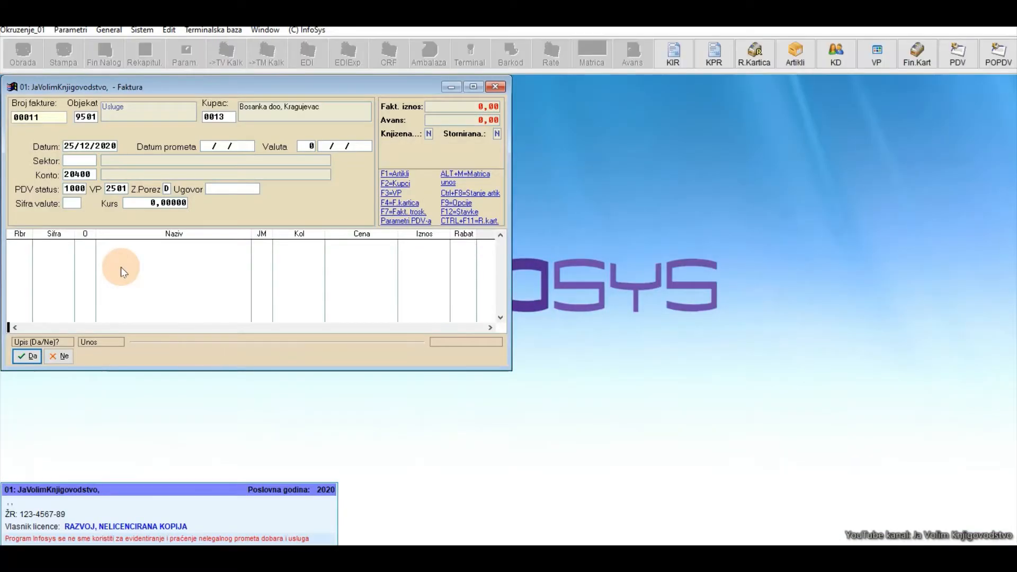
Set the invoice and turnover dates to 28/03/2020 with a 7-day payment term, and save the invoice header
type("28/03")
key("Return")
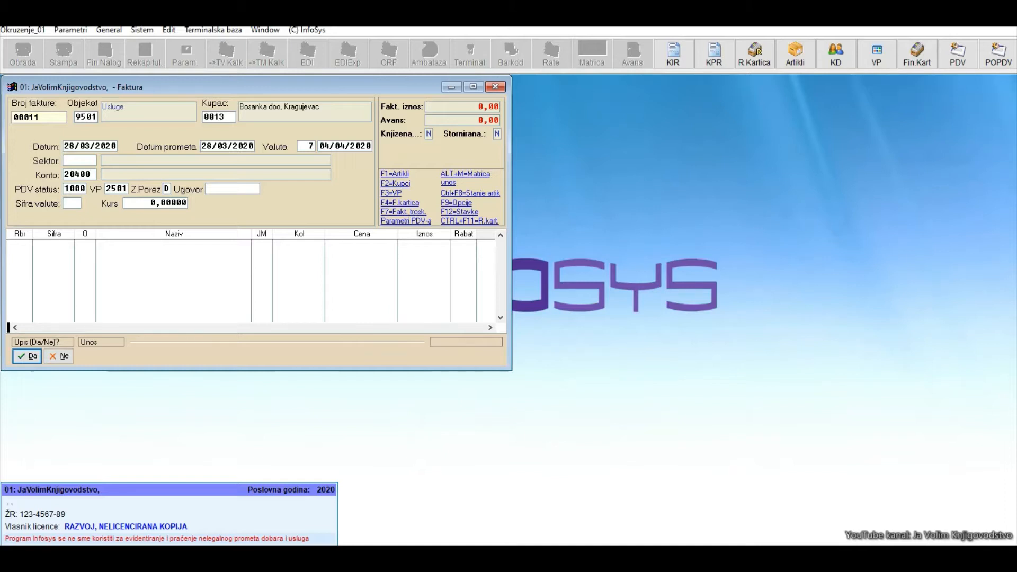
left_click(121, 267)
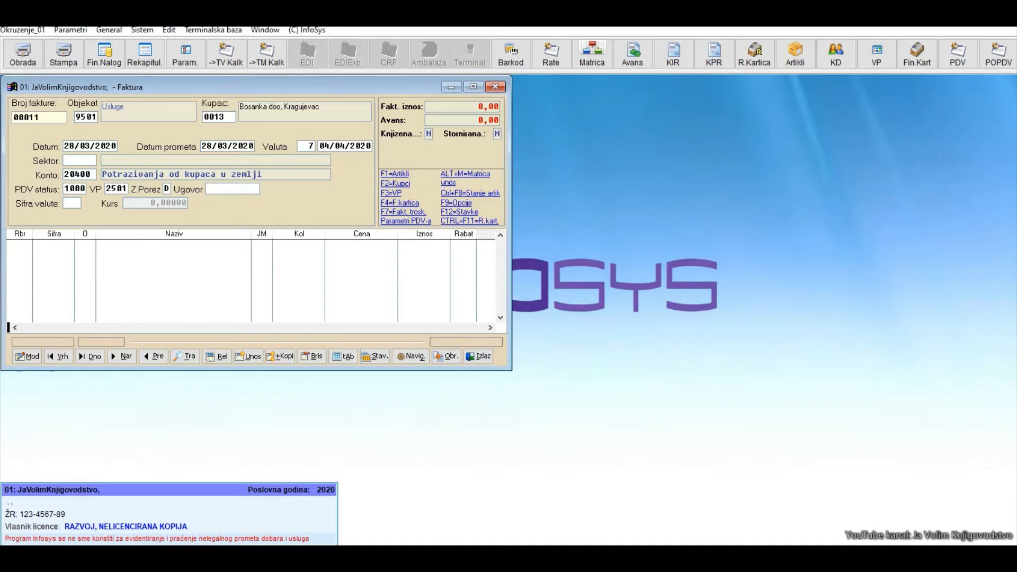
Start a new line item on the invoice and select article 000011, Usluga prevoza
left_click(210, 356)
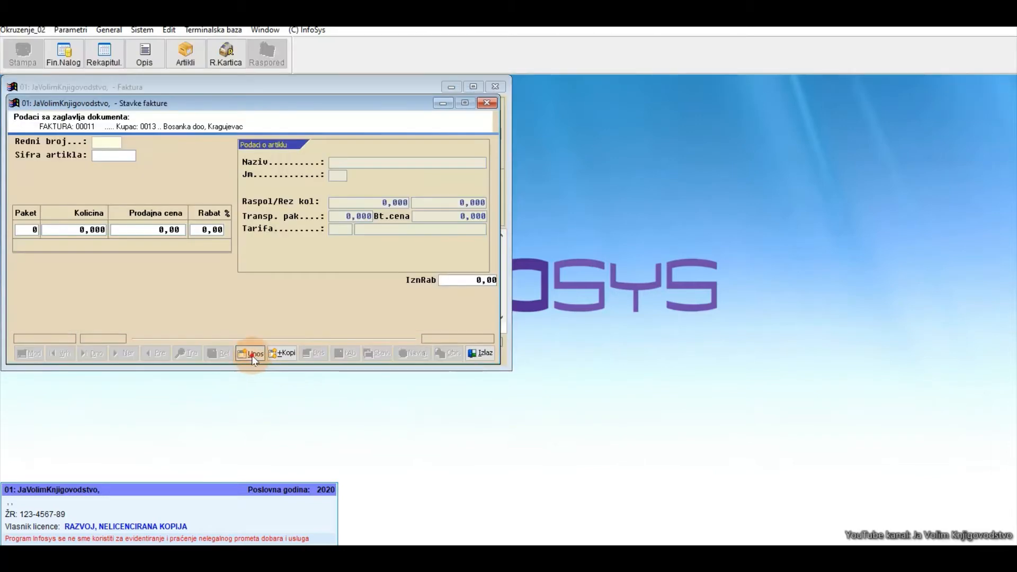
key("Return")
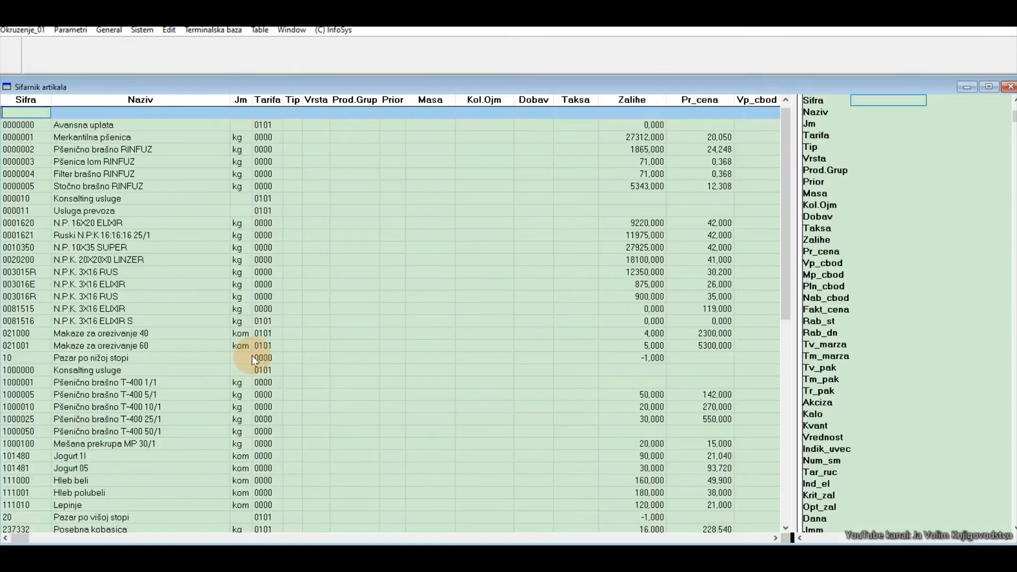
left_click(132, 209)
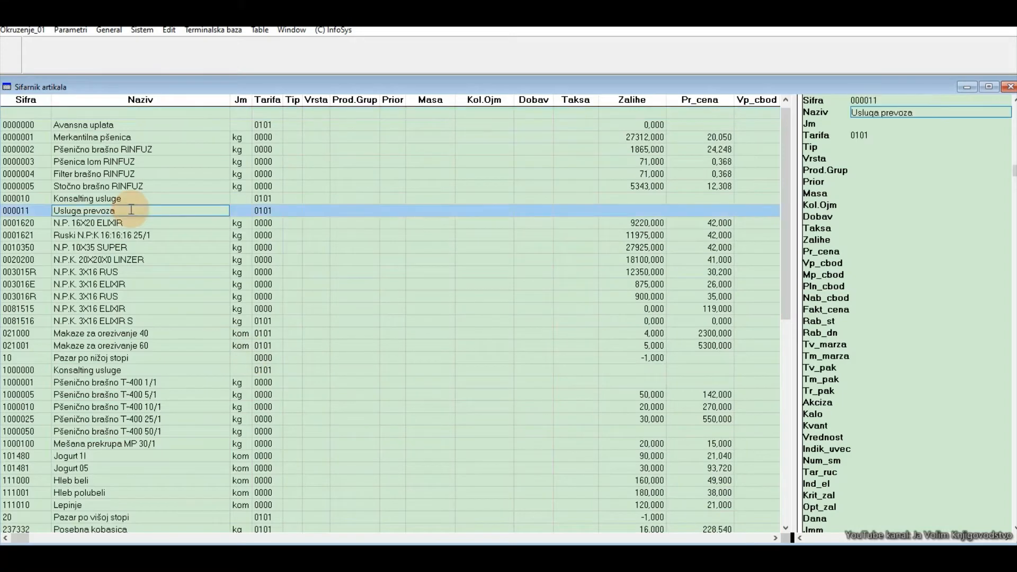
double_click(131, 209)
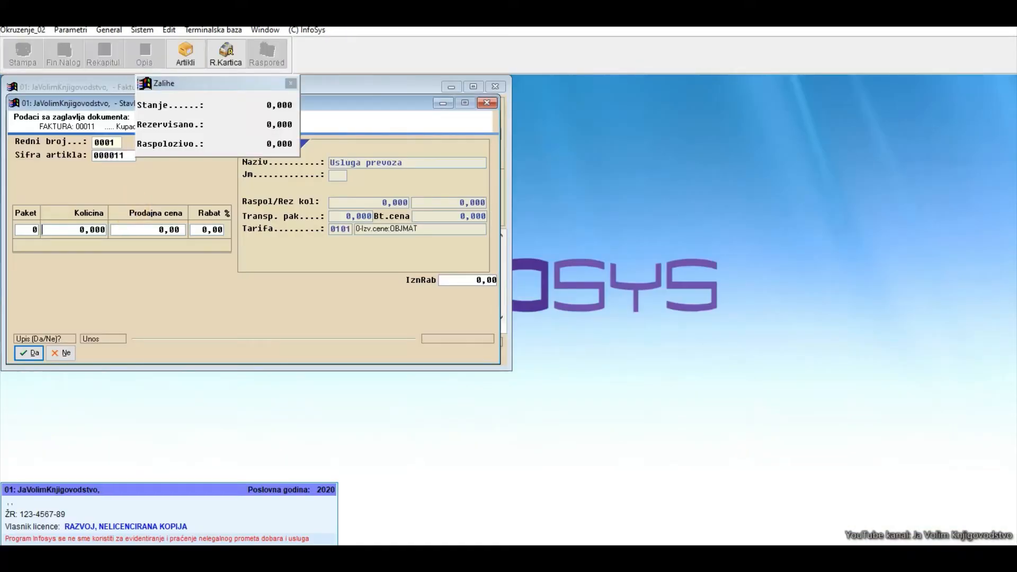
Set the item's quantity to 1 and its VAT-inclusive price to 8000, save it and return to the invoice
type("1")
type("-8000")
key("Return")
key("Return")
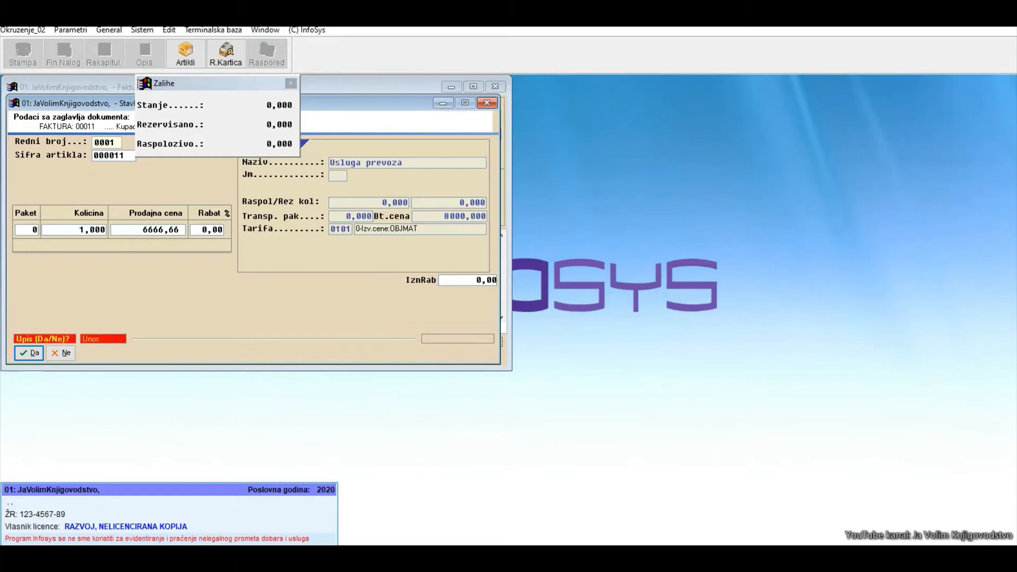
key("Return")
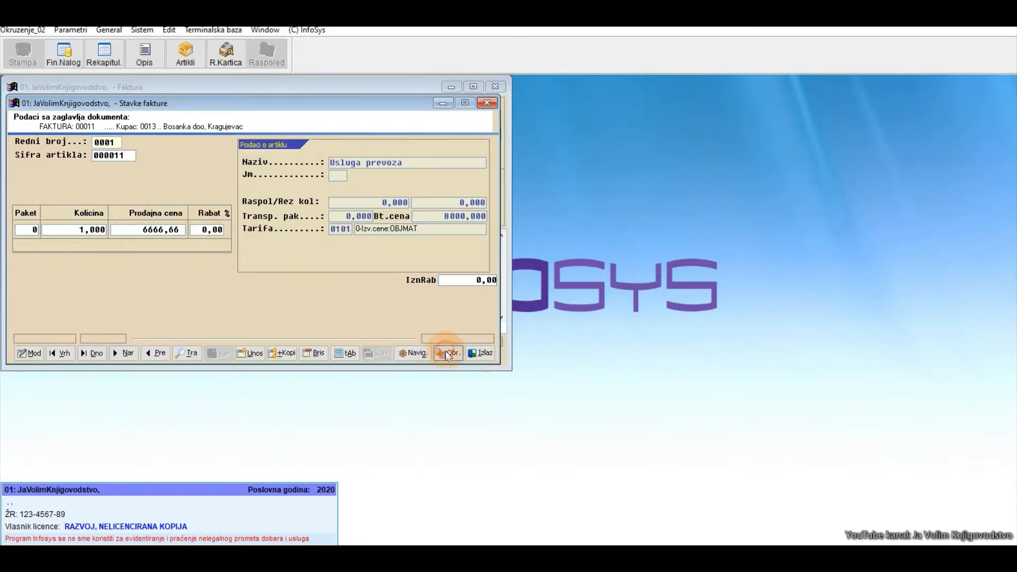
left_click(479, 353)
left_click(502, 87)
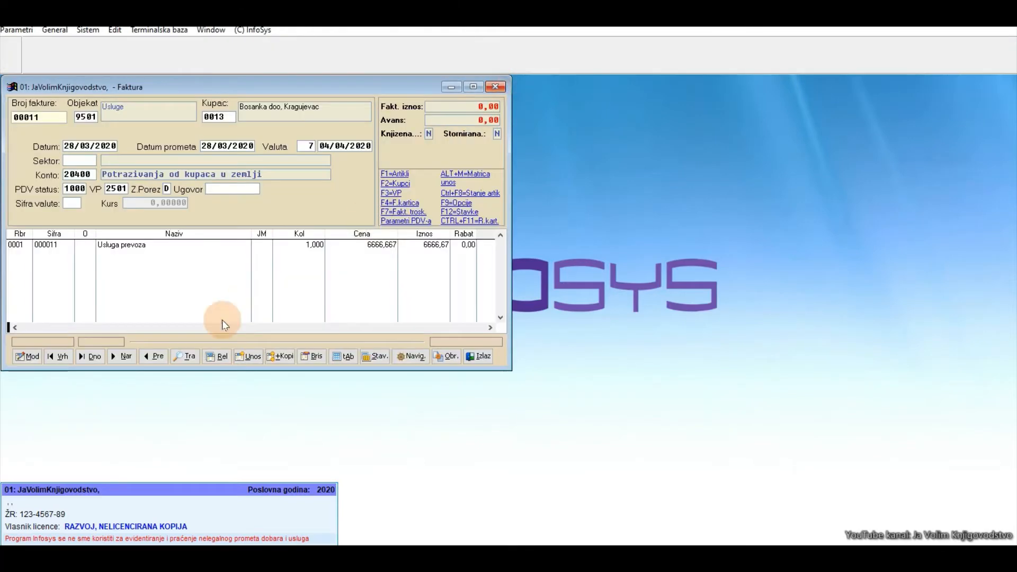
Process the invoice for printing, check its print preview from header to signature boxes, and close the preview
left_click(88, 351)
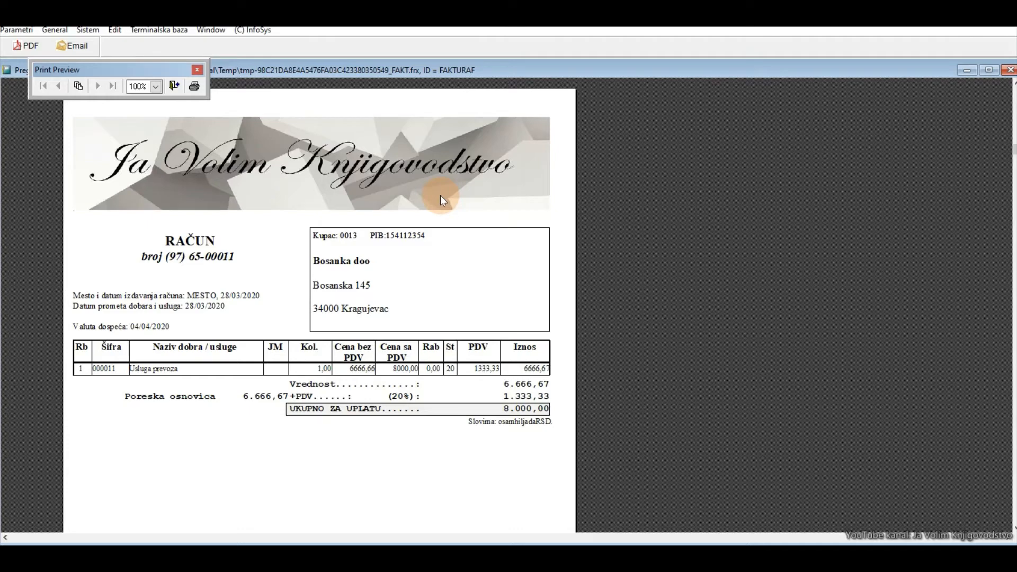
scroll(442, 265, "down", 5)
scroll(421, 312, "down", 2)
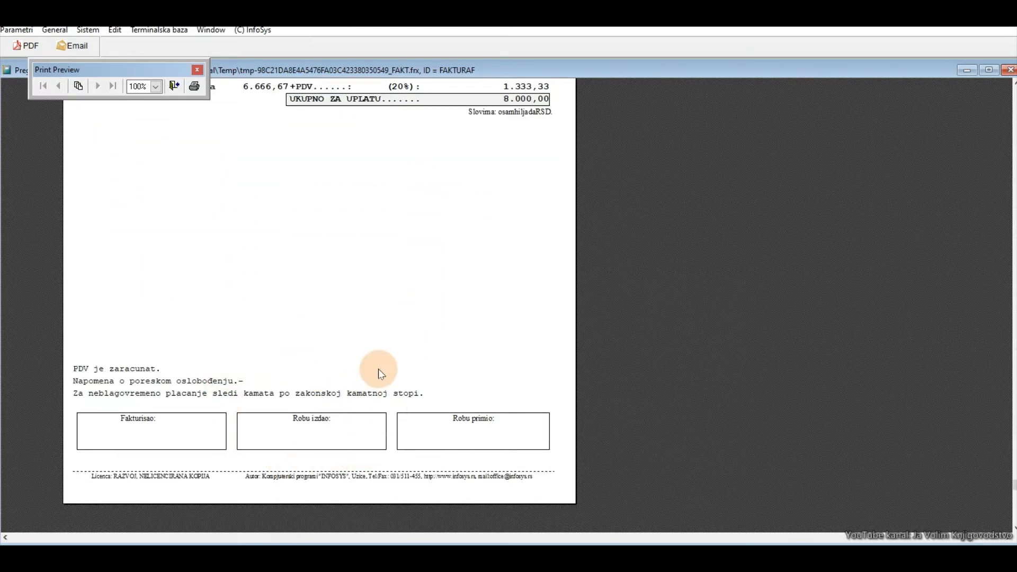
scroll(380, 376, "up", 5)
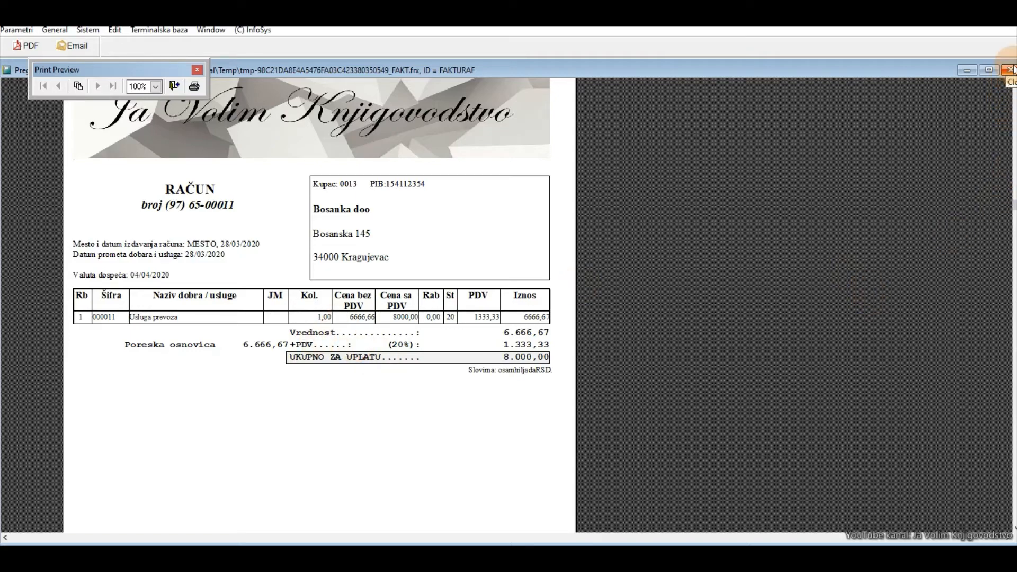
left_click(1008, 69)
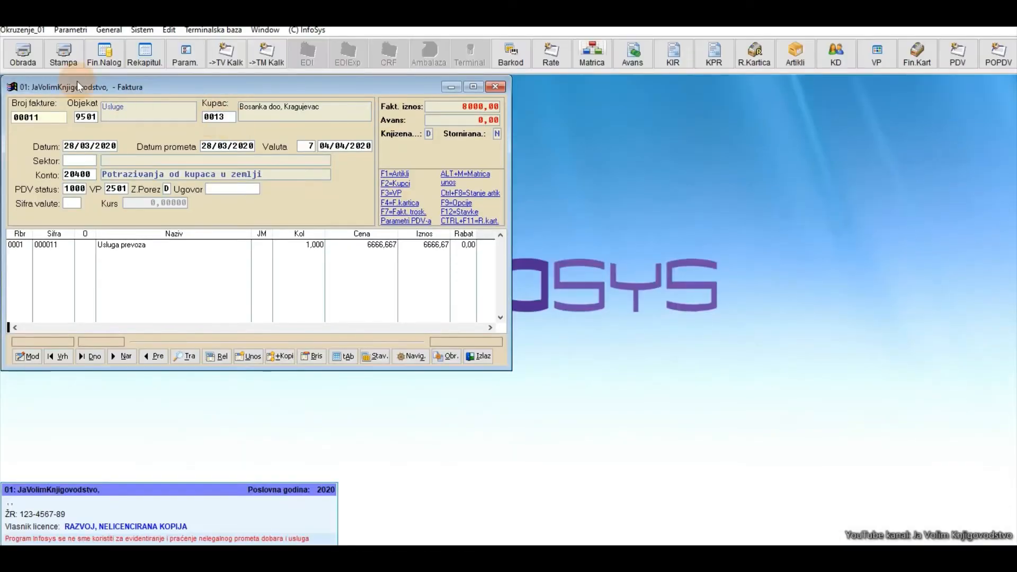
Open the invoice's journal entry limited to its system link and examine the customer debit and the VAT and revenue credits
left_click(104, 56)
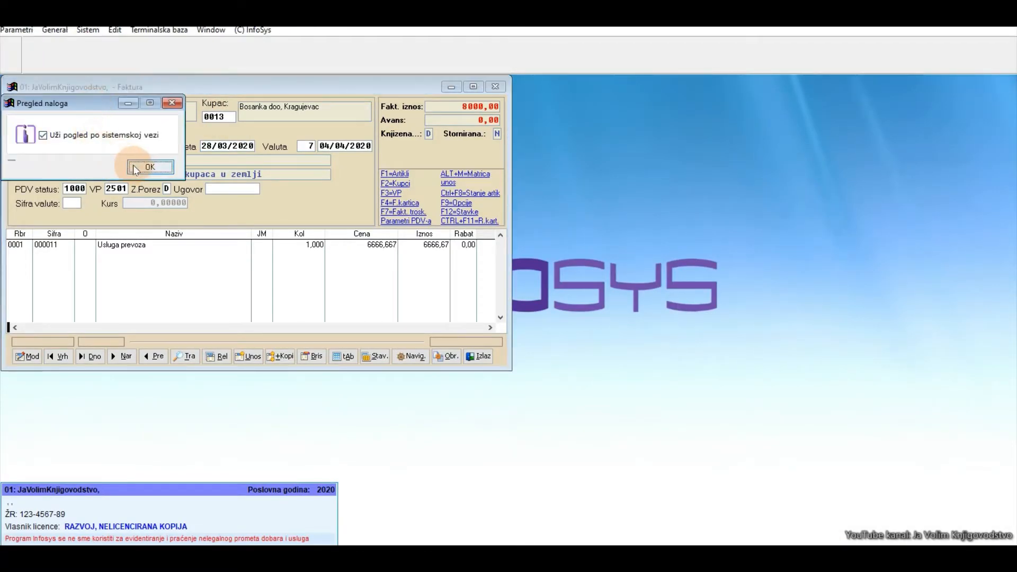
left_click(135, 166)
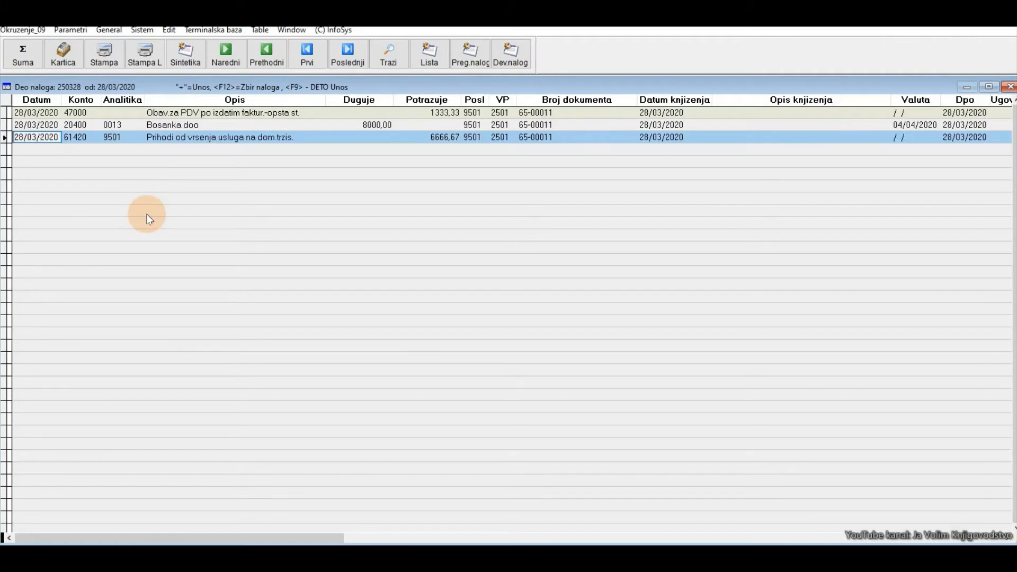
left_click(299, 124)
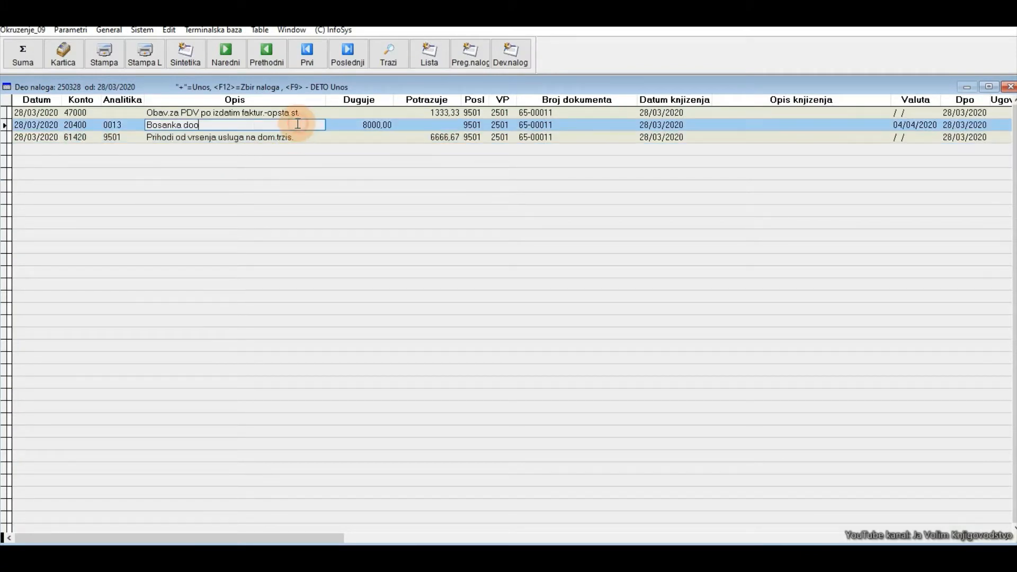
left_click(336, 140)
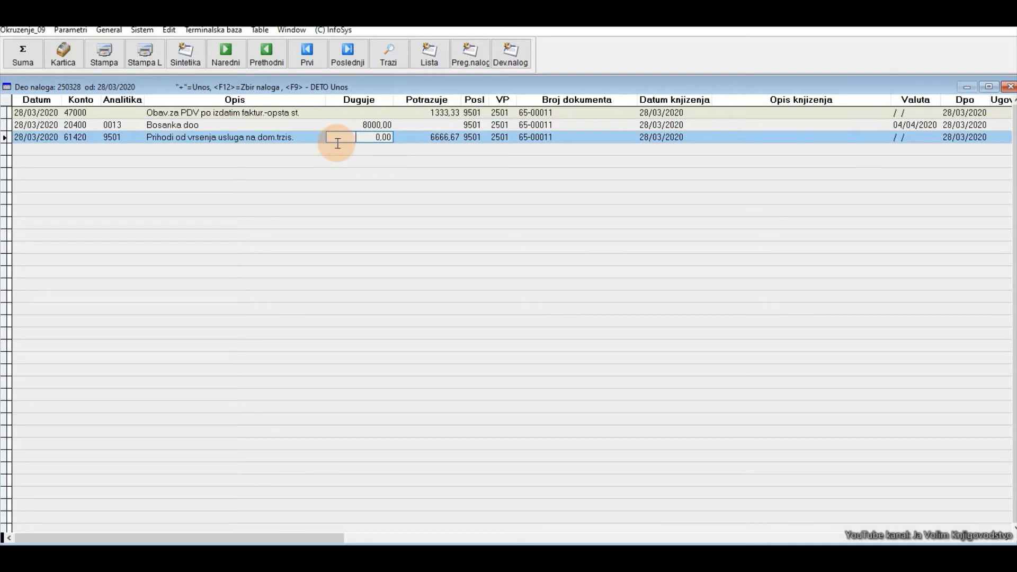
left_click(413, 117)
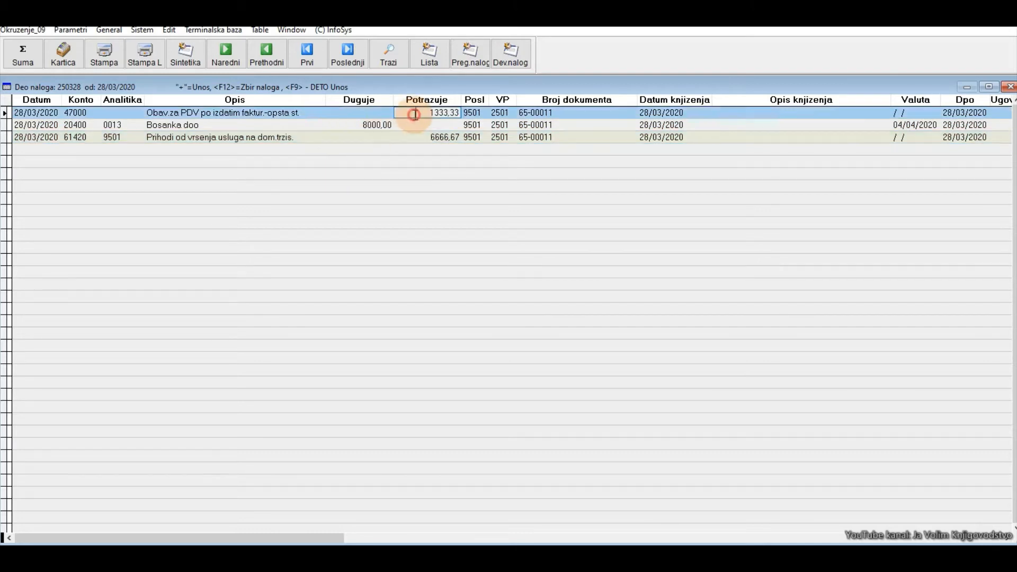
left_click(322, 125)
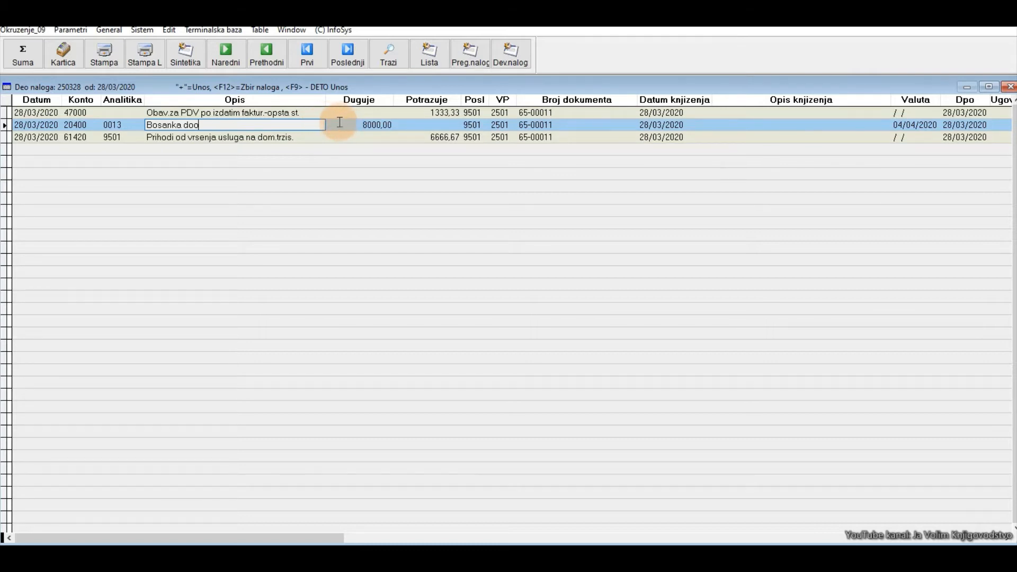
left_click(339, 123)
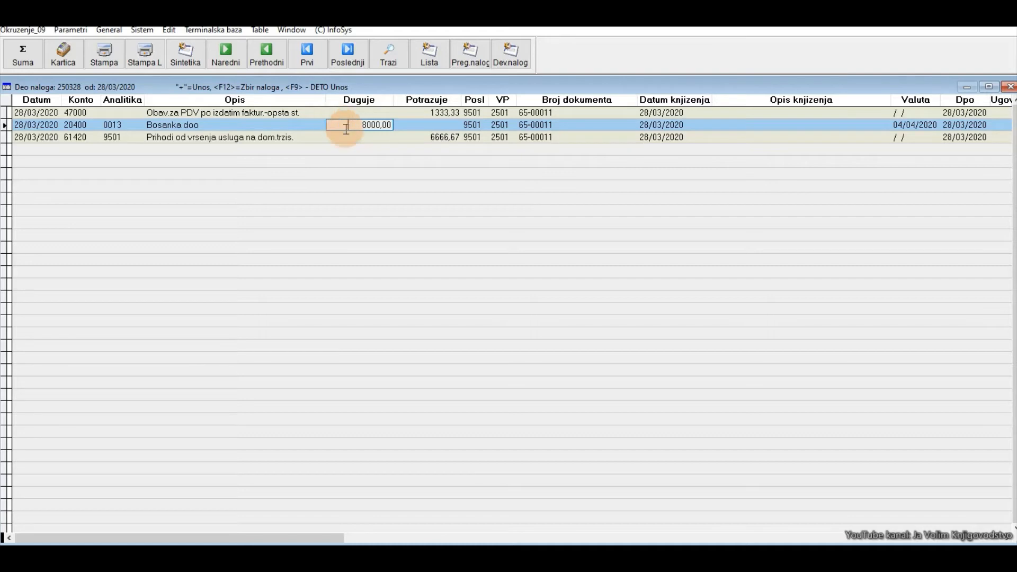
left_click(415, 136)
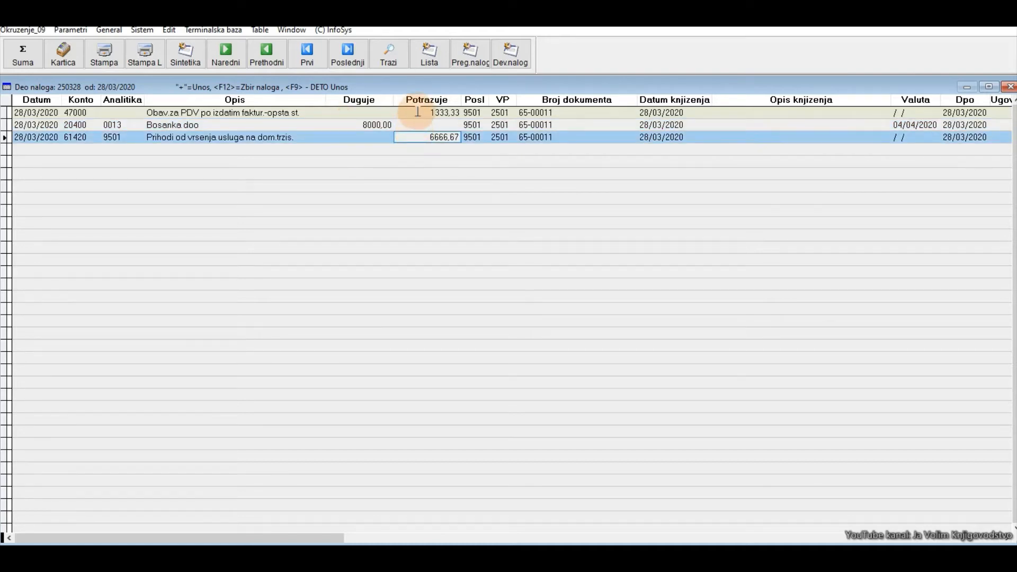
left_click(417, 113)
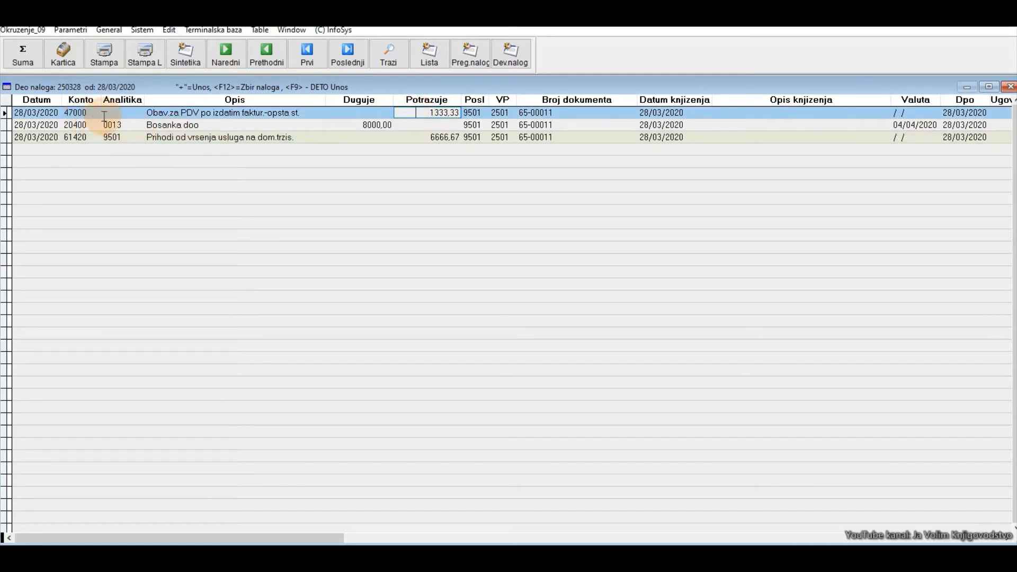
left_click(1010, 86)
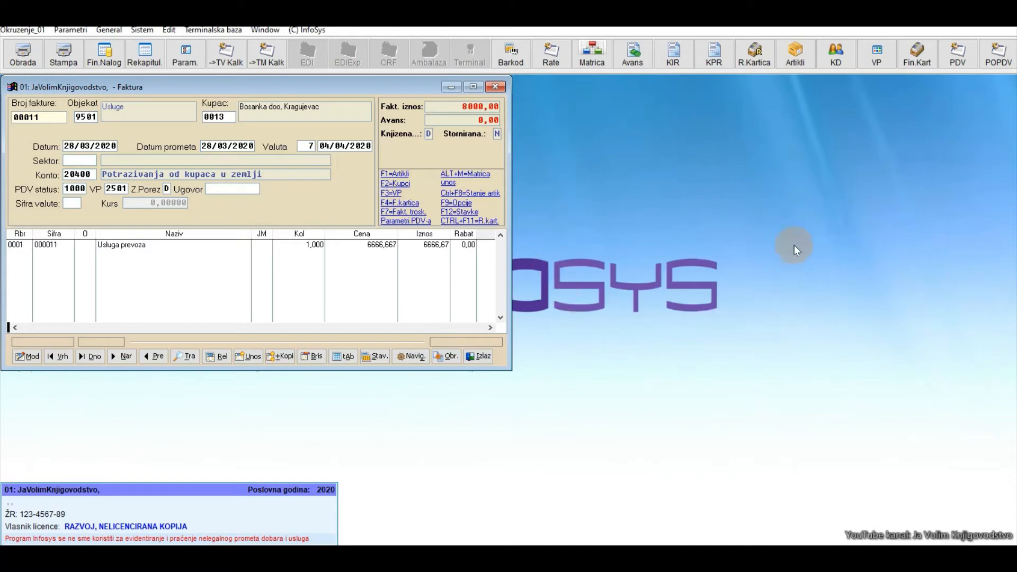
Leave the invoices and start a new financial journal entry numbered 100329 and dated 29/03/2020
left_click(483, 355)
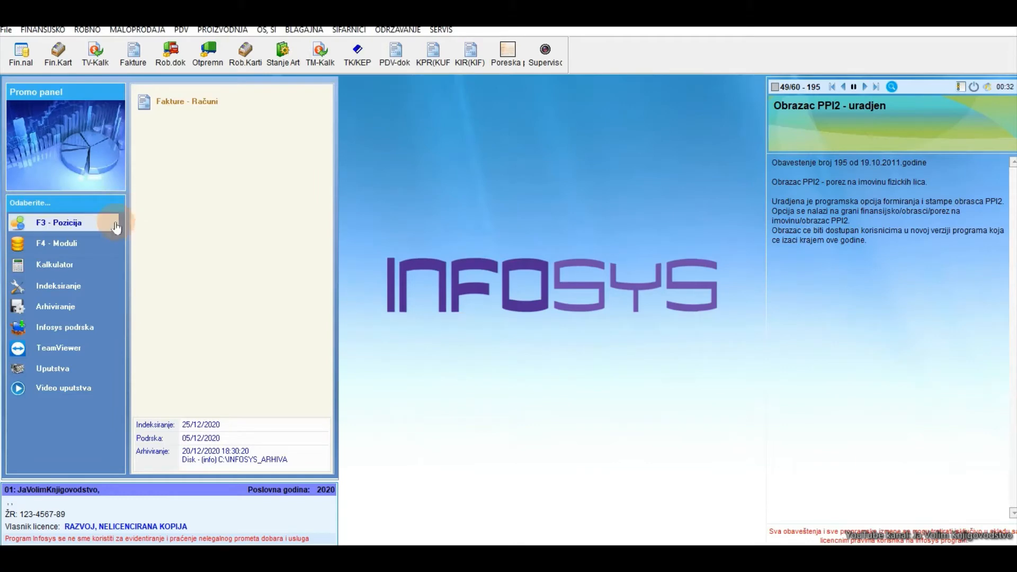
left_click(22, 60)
left_click(148, 180)
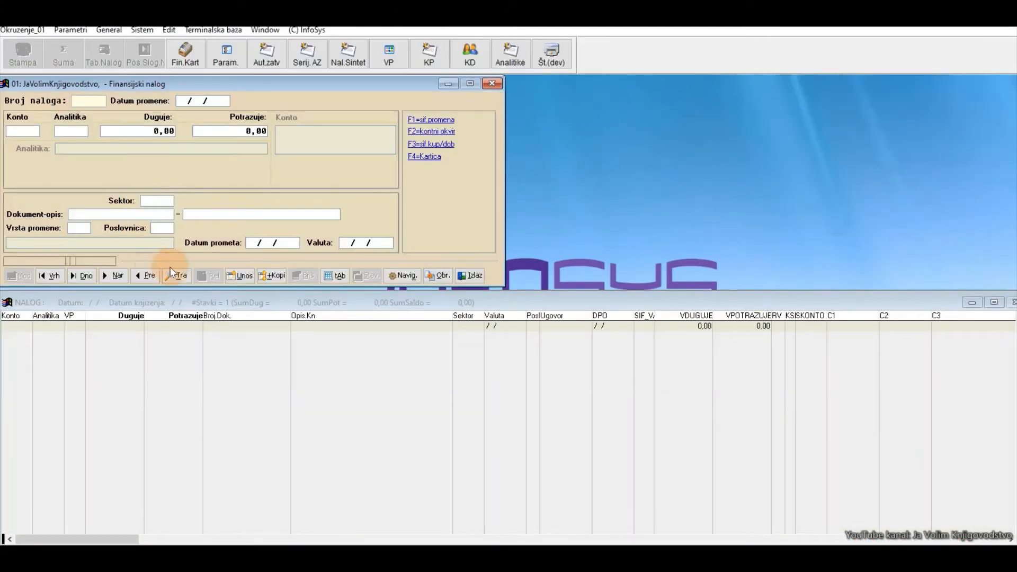
left_click(246, 276)
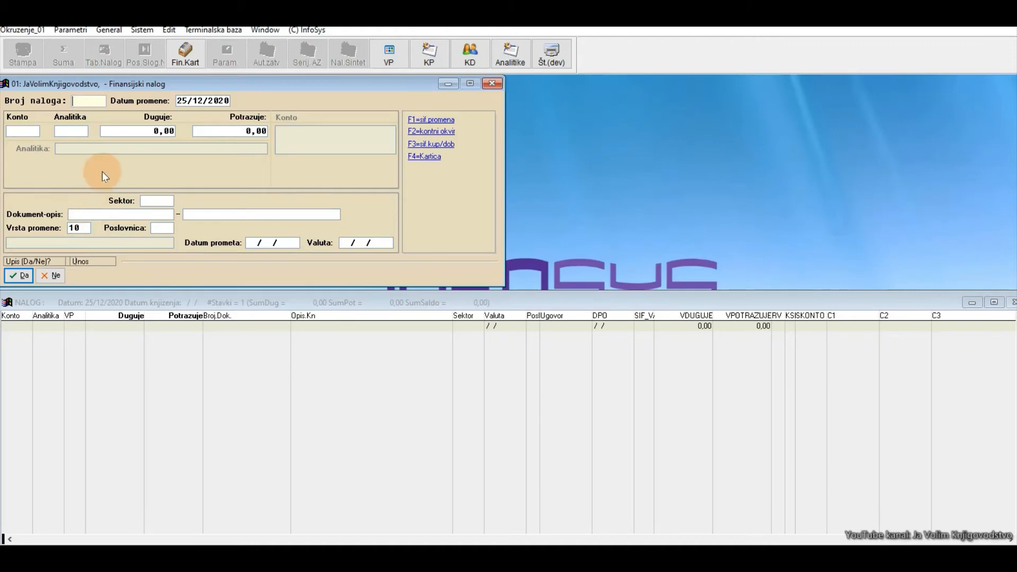
type("100329")
key("Return")
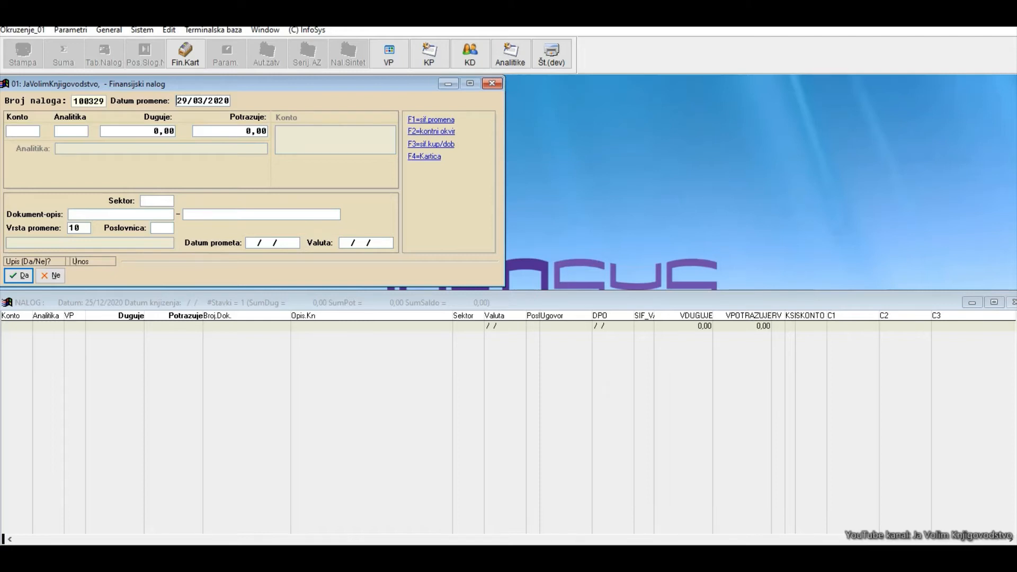
key("Return")
Record a 250000 debit on current account 24100 with document description 1, and save the posting
type("24100")
key("Return")
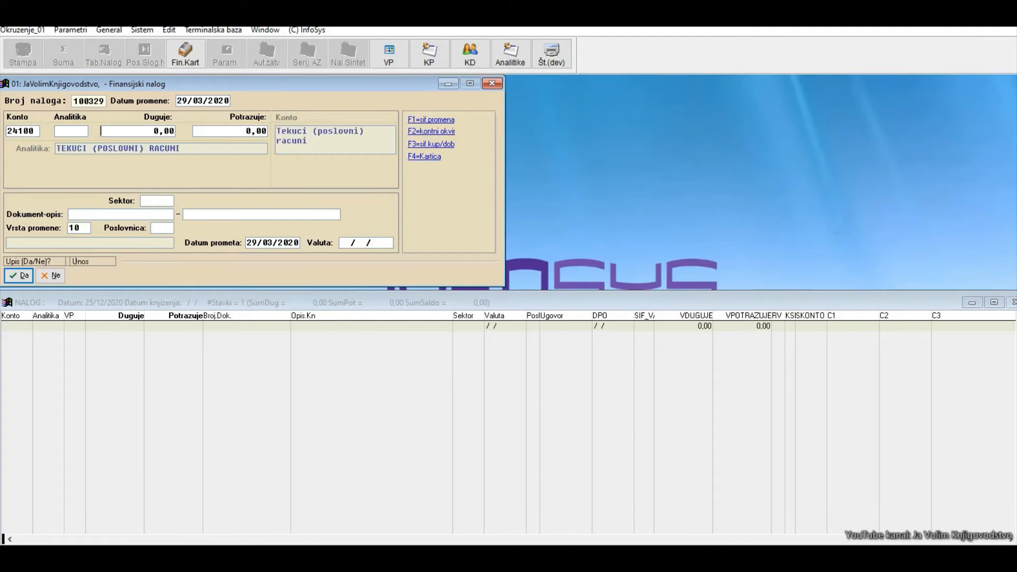
type("250000")
key("Return")
type("1")
key("Return")
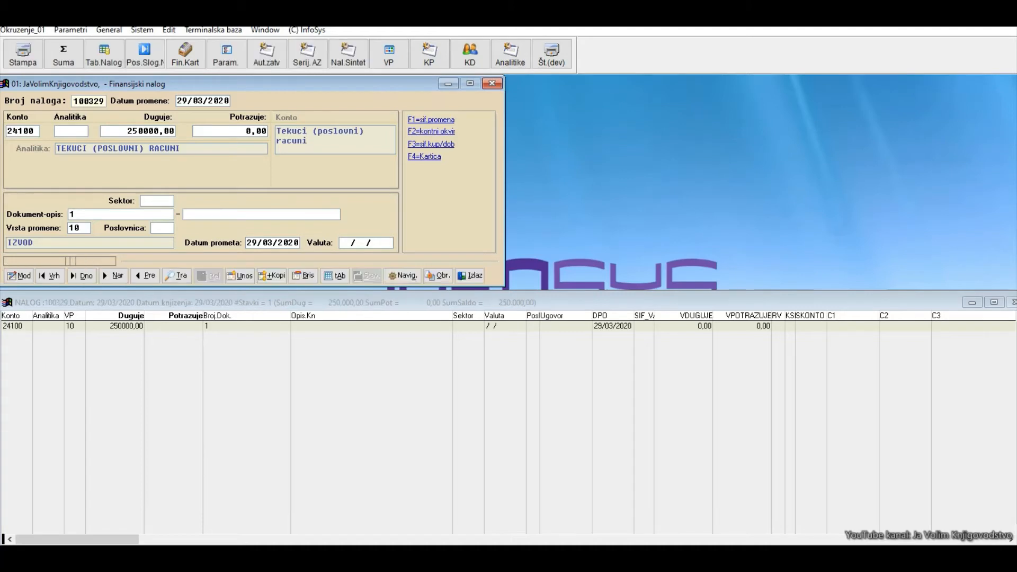
Add a second posting as a copy of the first, on account 43000 with Naša mlekara as the analytic partner
key("plus")
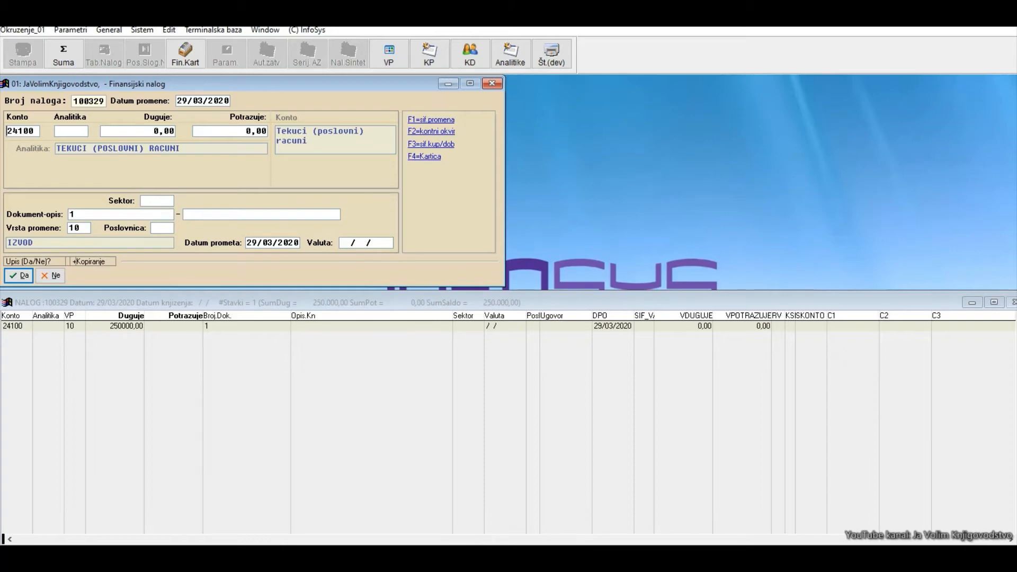
type("43000")
key("Return")
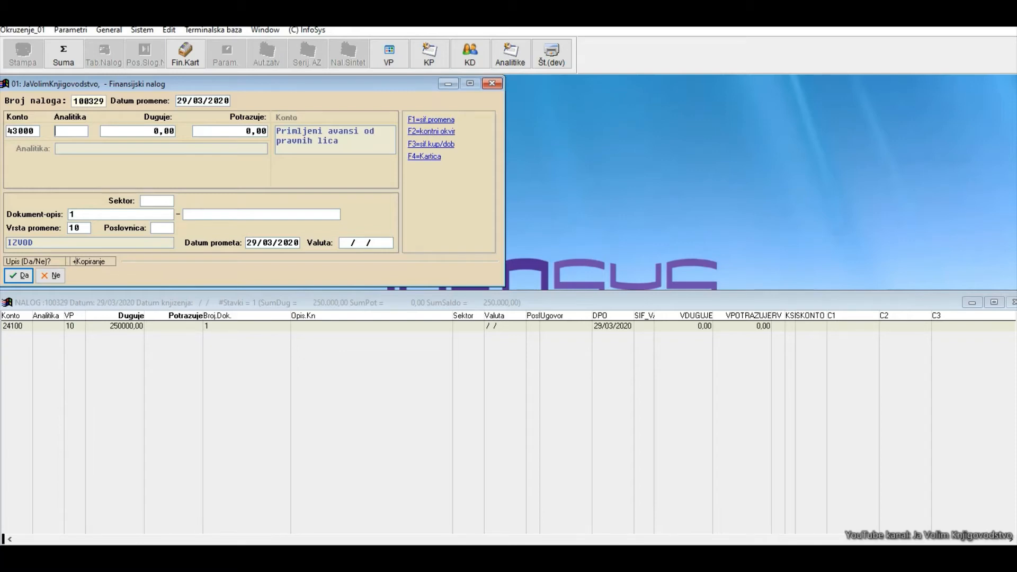
key("F3")
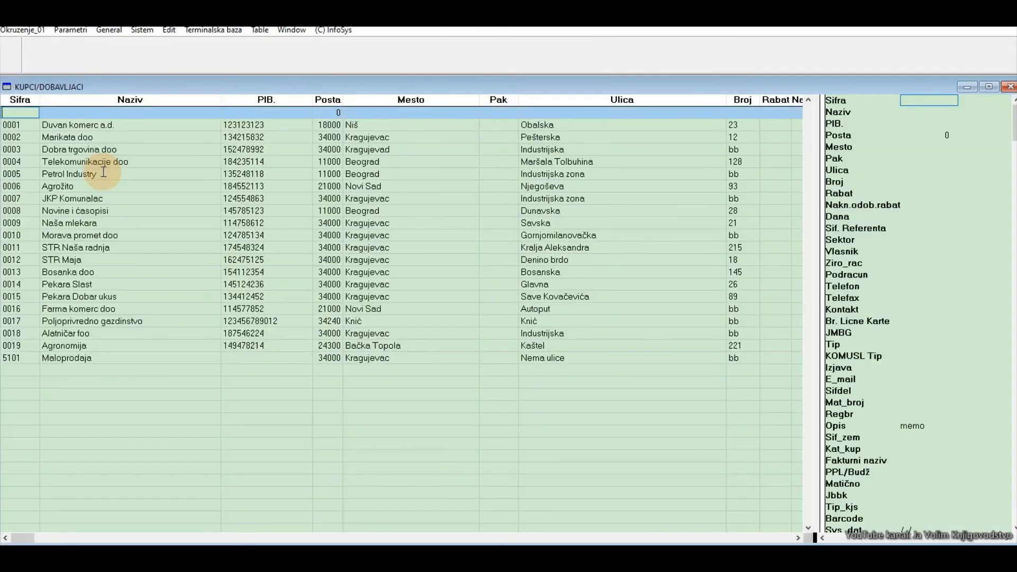
left_click(116, 218)
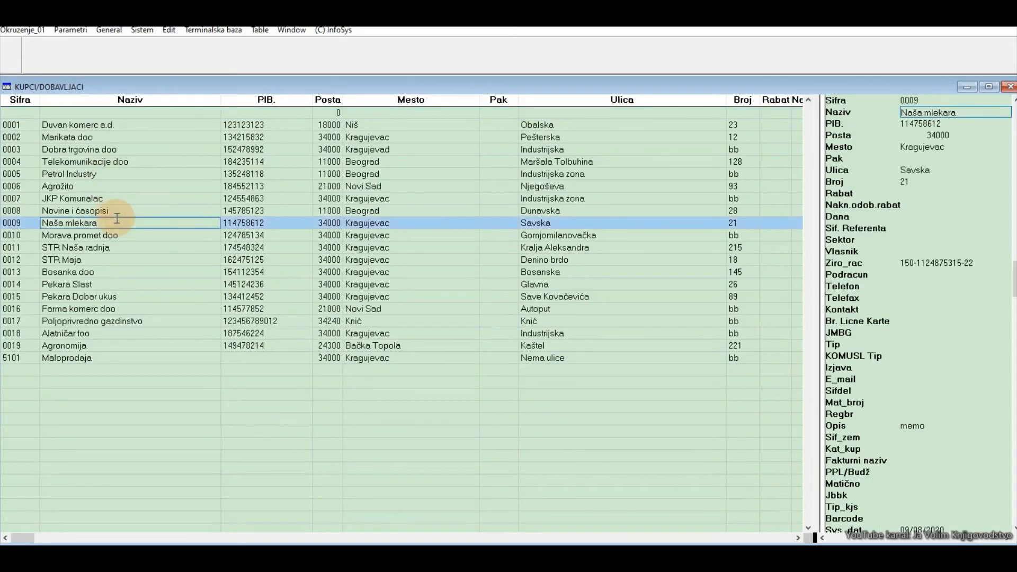
double_click(116, 218)
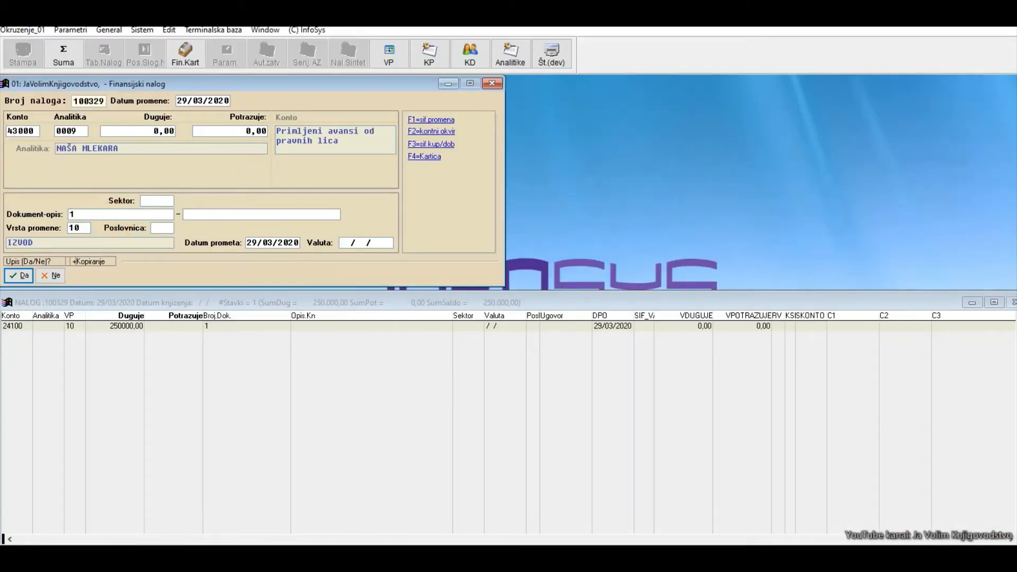
Enter a 2500 credit for Naša mlekara, keep the remaining document data, and save the posting
type("2500")
key("Return")
key("Return")
key("Return")
key("Return")
key("Return")
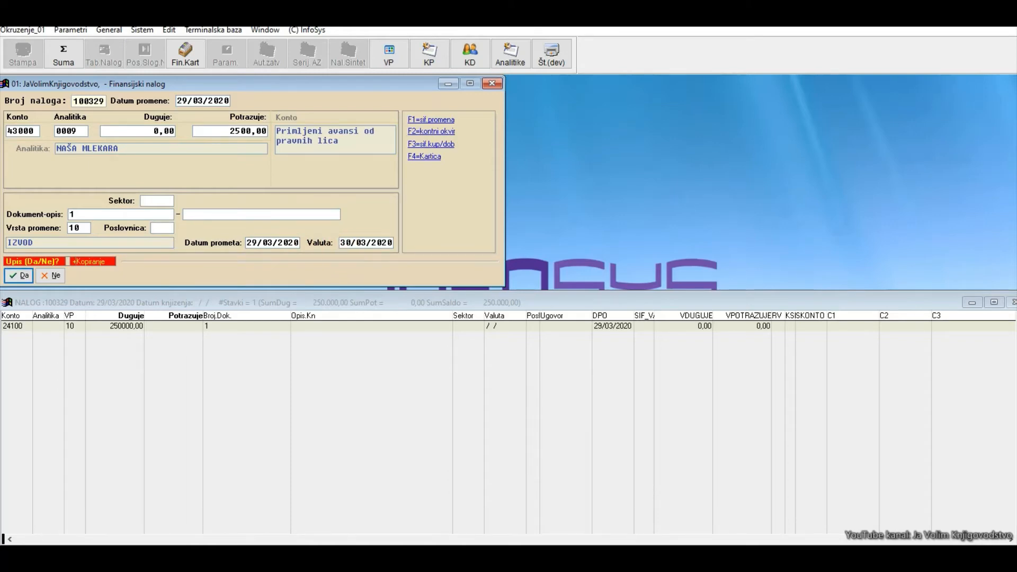
key("Return")
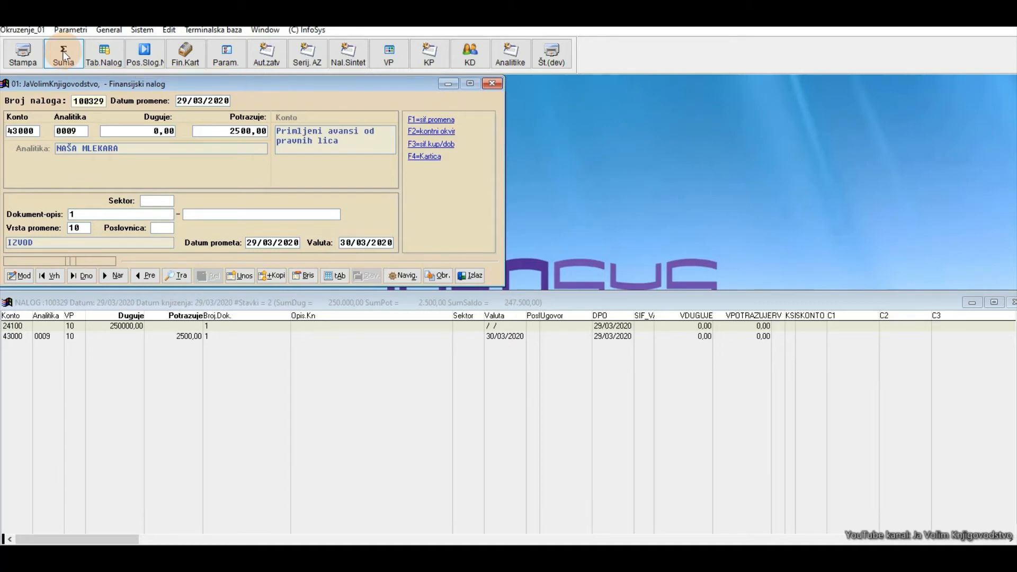
Check the journal entry's totals, correct the Naša mlekara credit to 25000, and save the posting
left_click(64, 54)
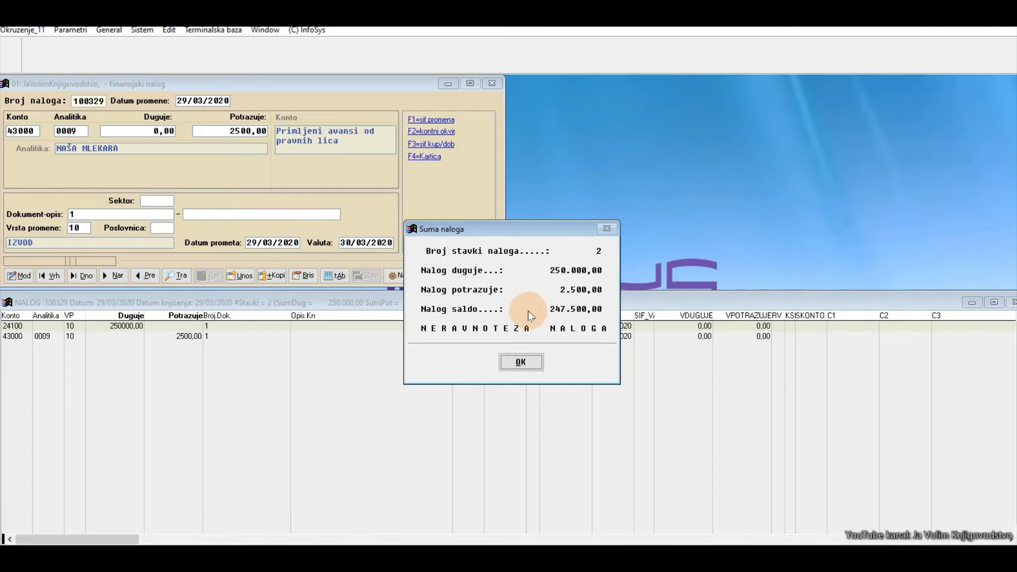
left_click(525, 361)
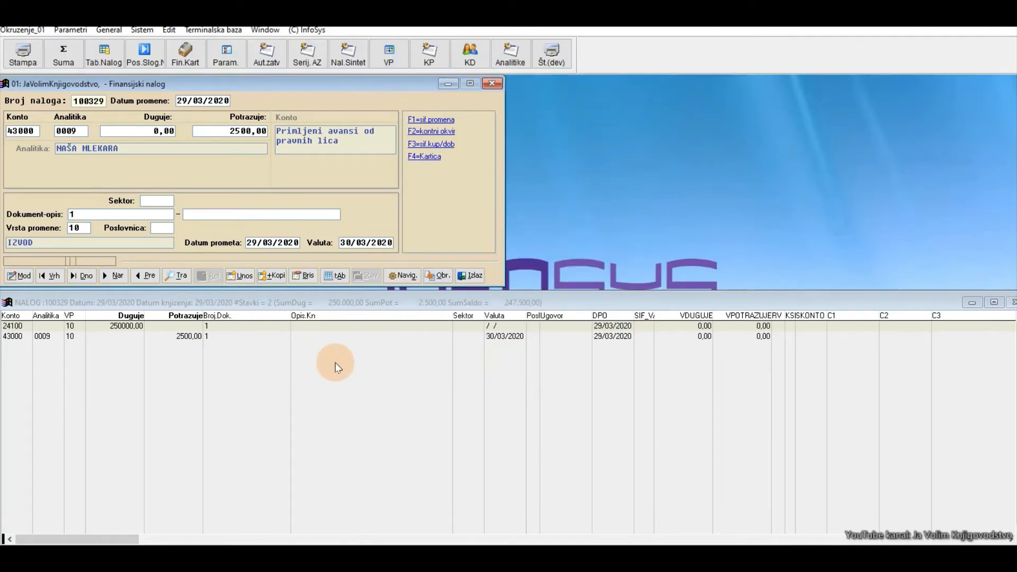
left_click(21, 276)
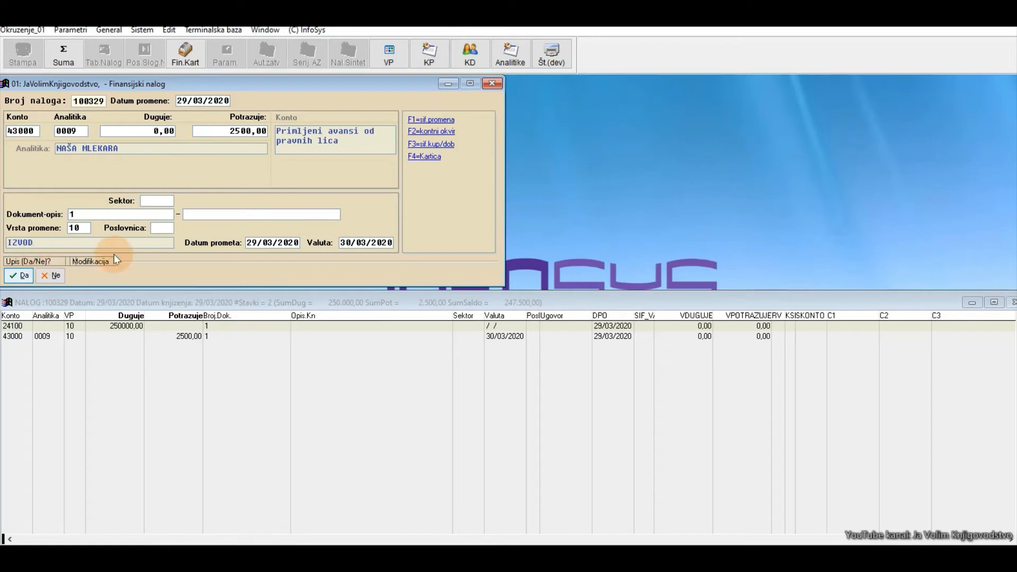
left_click(209, 131)
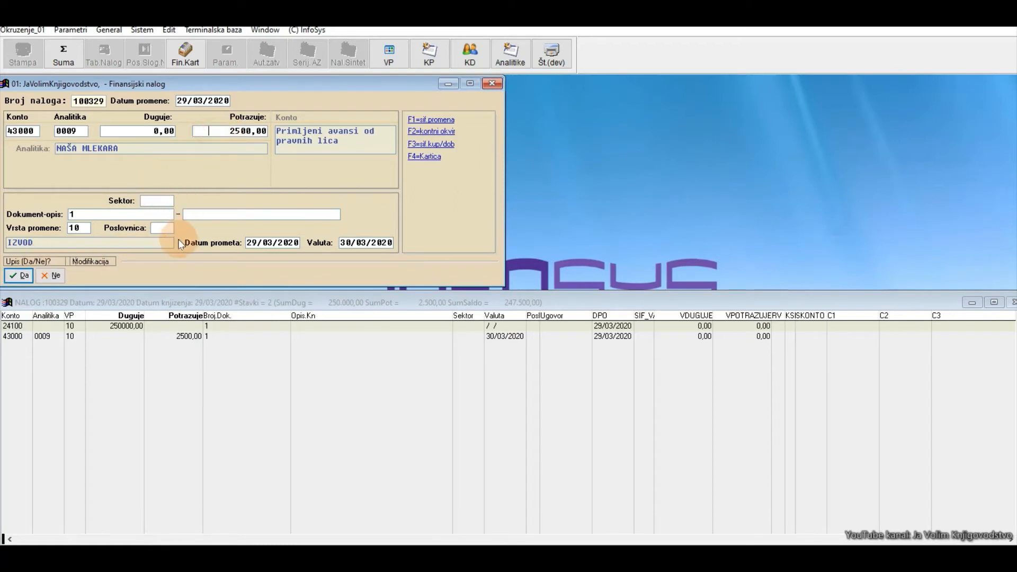
type("25000")
key("Return")
key("Return")
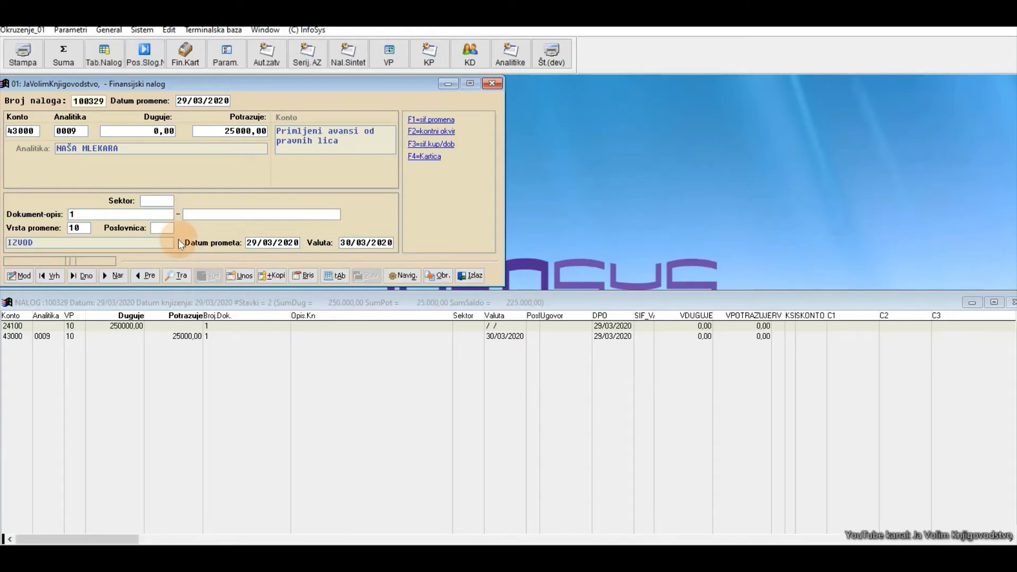
Open the entry's tabular view, check its totals, and set the debit on account 24100 to 25000
left_click(104, 53)
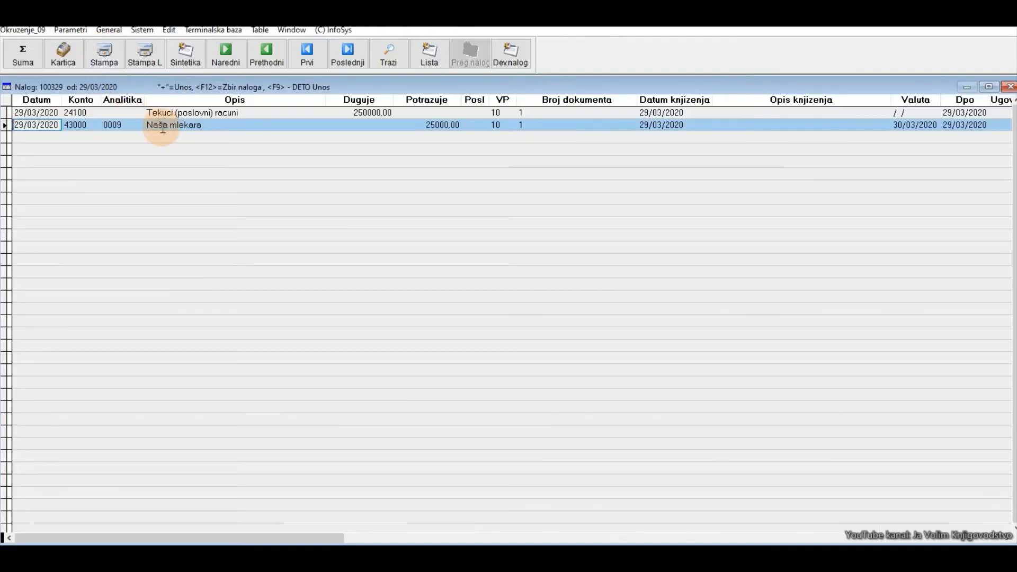
left_click(28, 53)
left_click(520, 363)
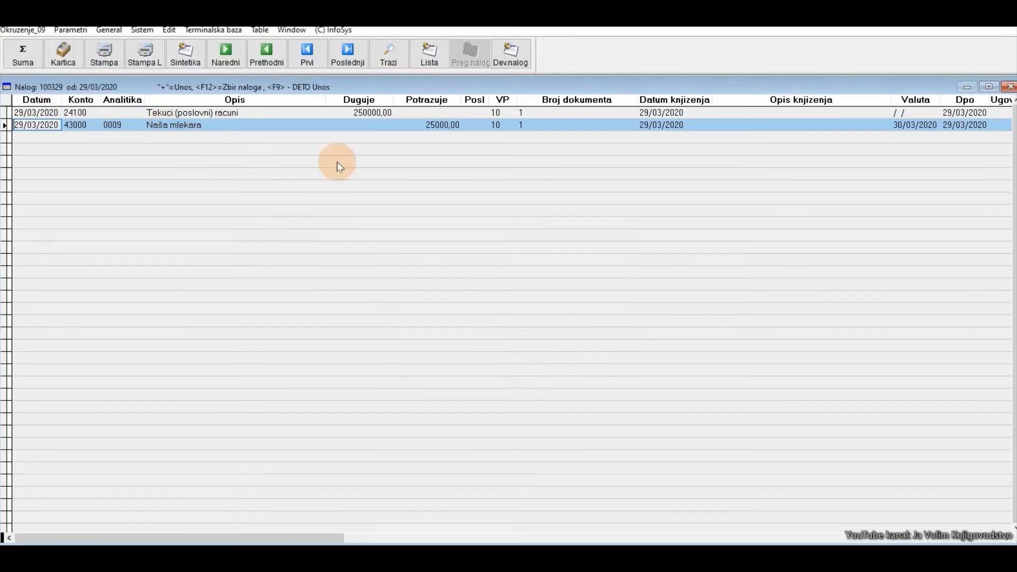
left_click(337, 113)
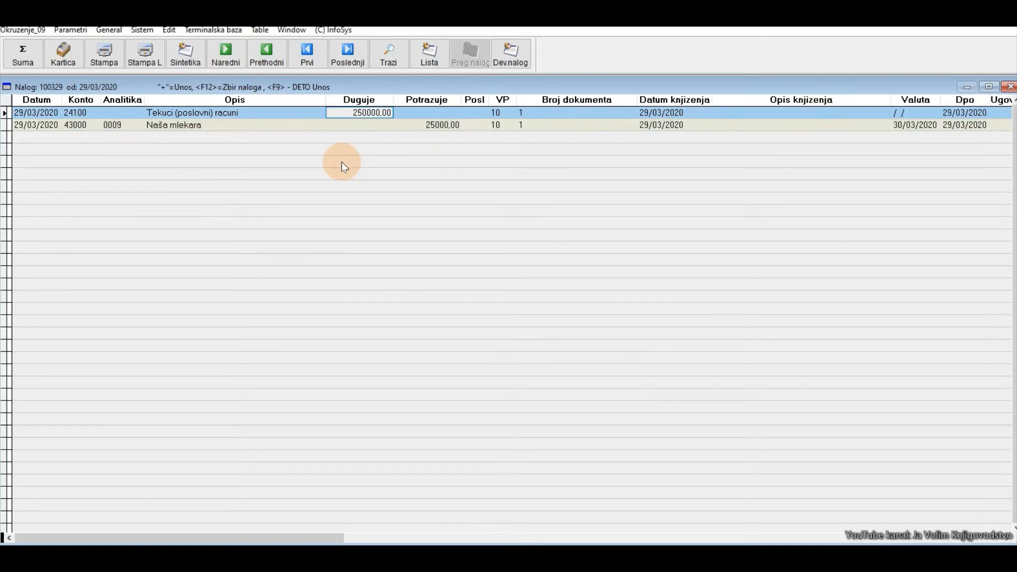
type("25000")
key("Return")
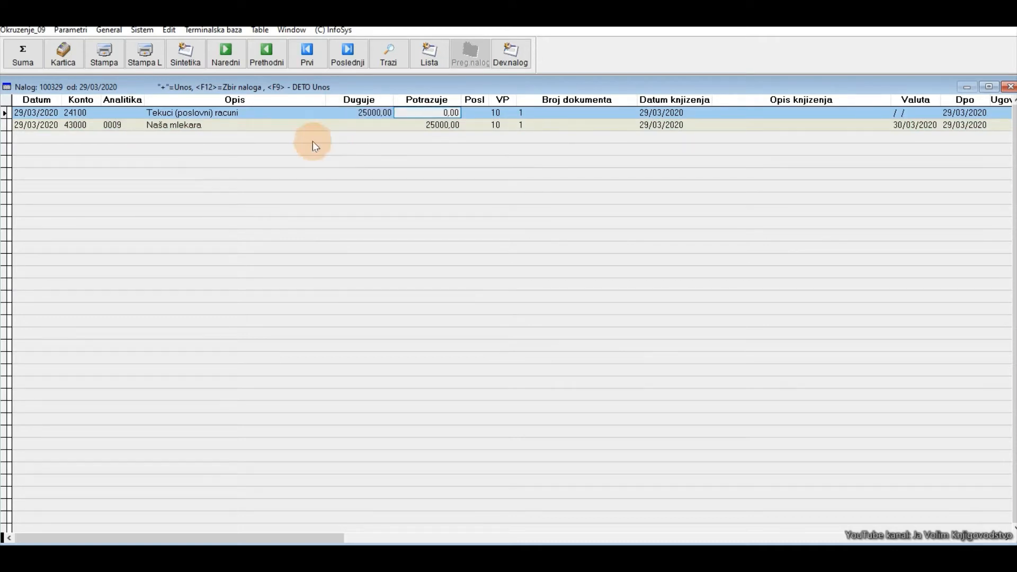
Check the journal entry's totals again and exit the financial journal entry
left_click(22, 50)
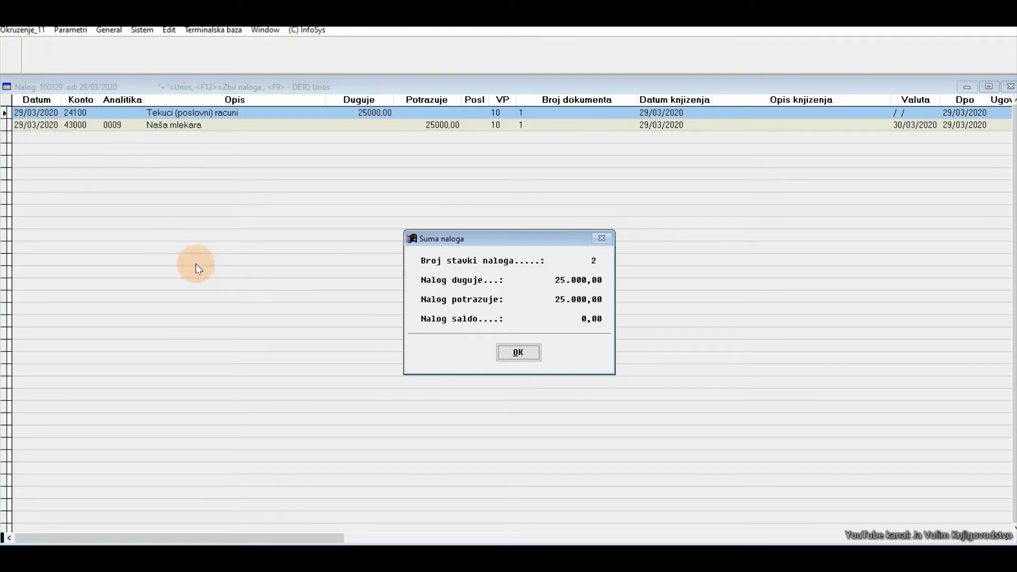
left_click(518, 352)
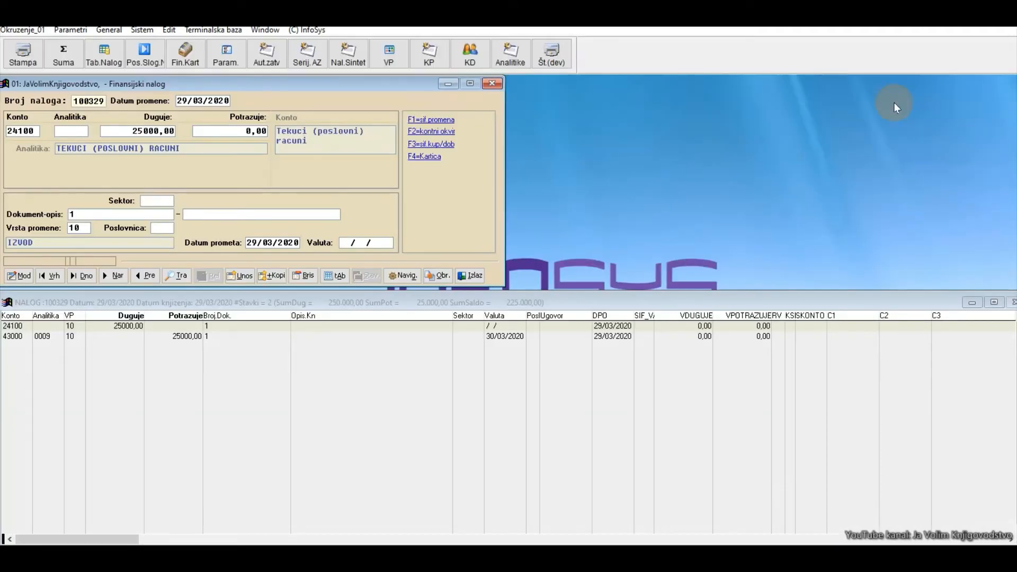
left_click(474, 273)
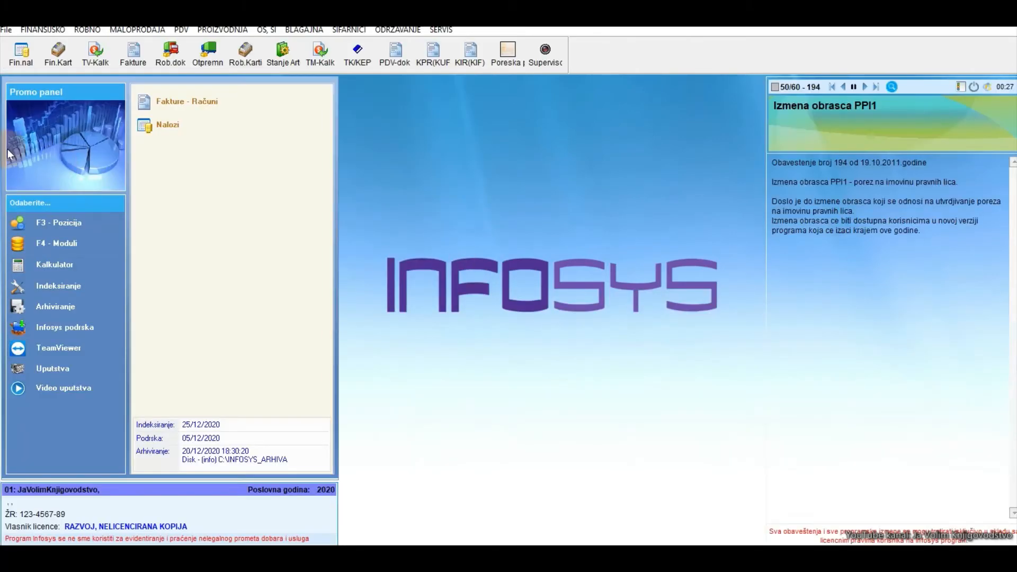
Start an advance invoice for the services object 9501 with Naša mlekara as the customer
left_click(91, 30)
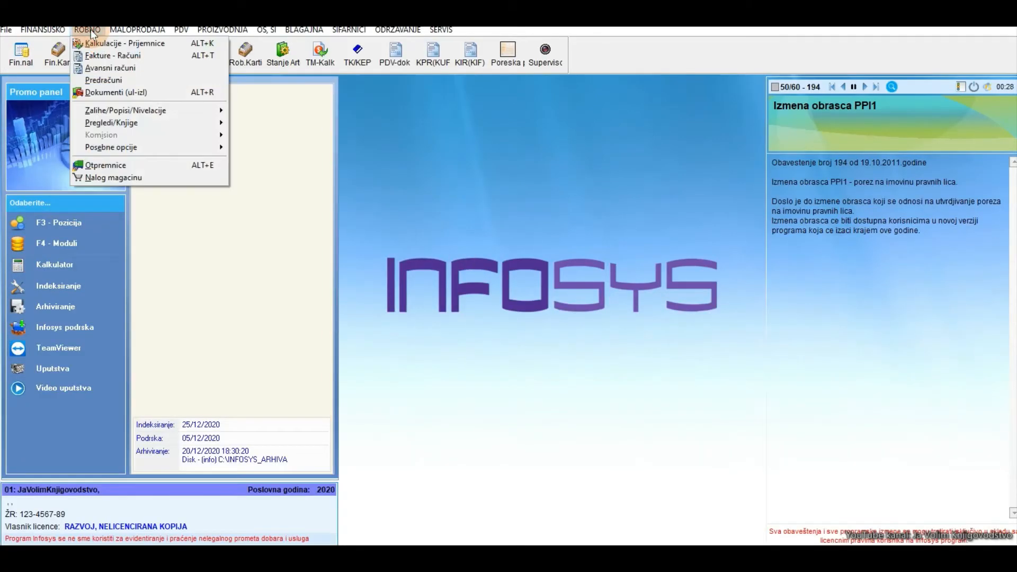
left_click(107, 66)
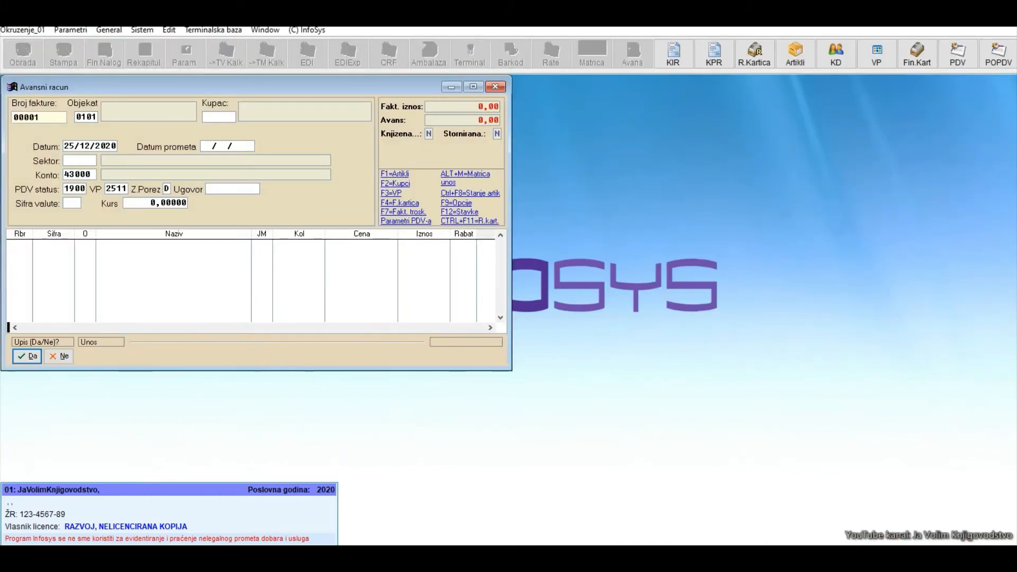
type("95")
key("Return")
key("F2")
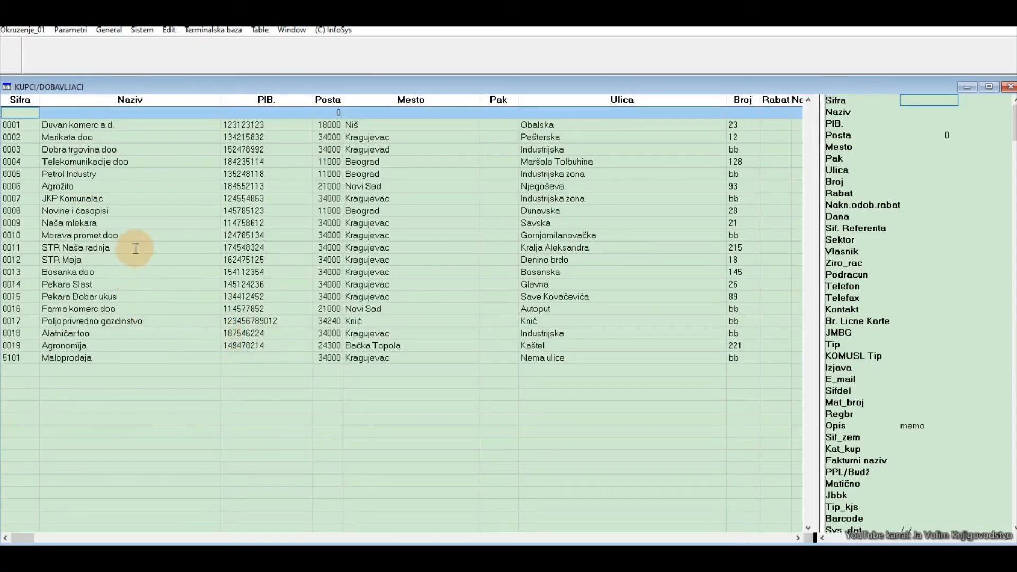
left_click(135, 226)
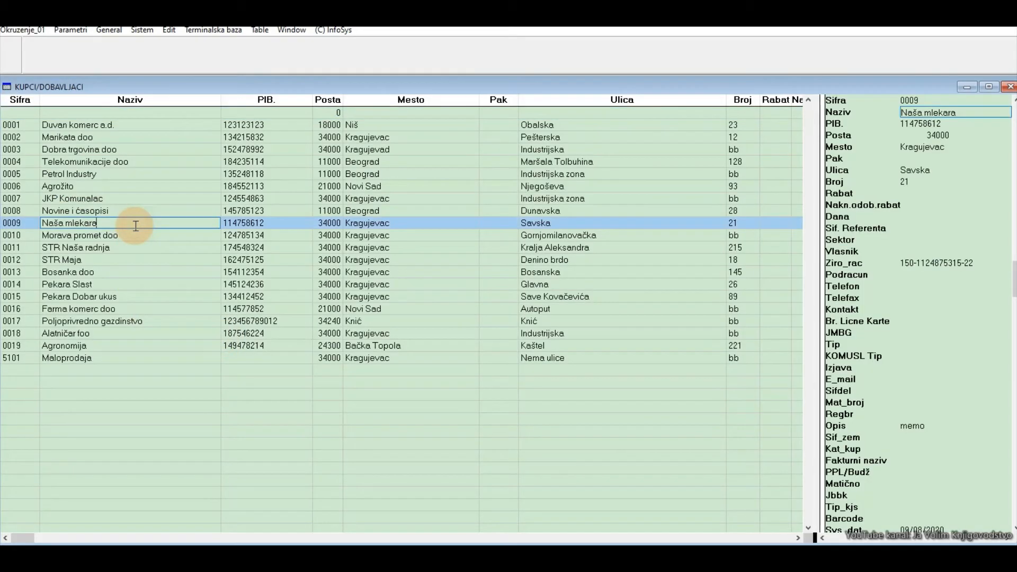
key("Return")
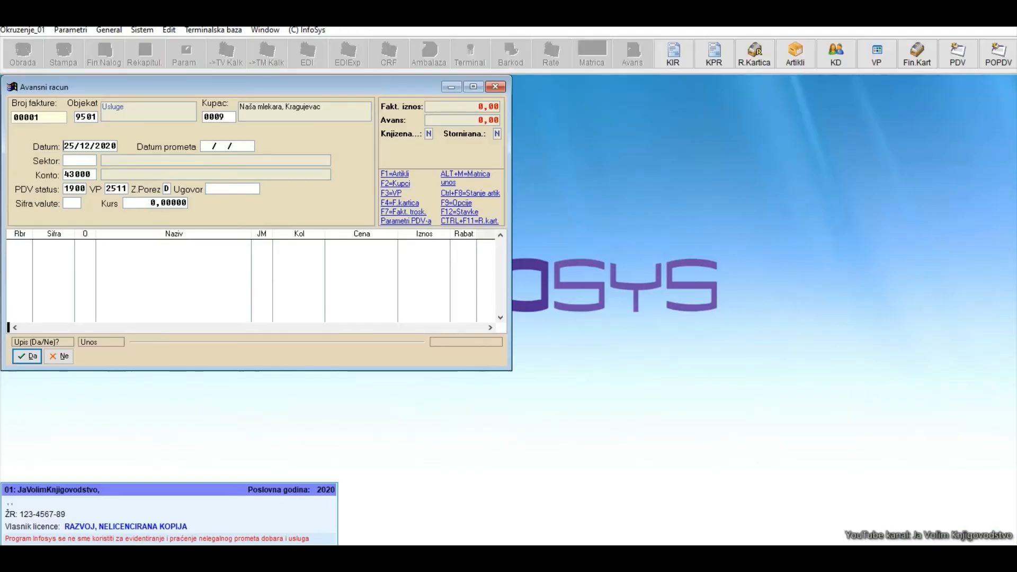
Date the advance invoice 29/03/2020, accept the matching turnover date, and save the header
type("2903")
key("Return")
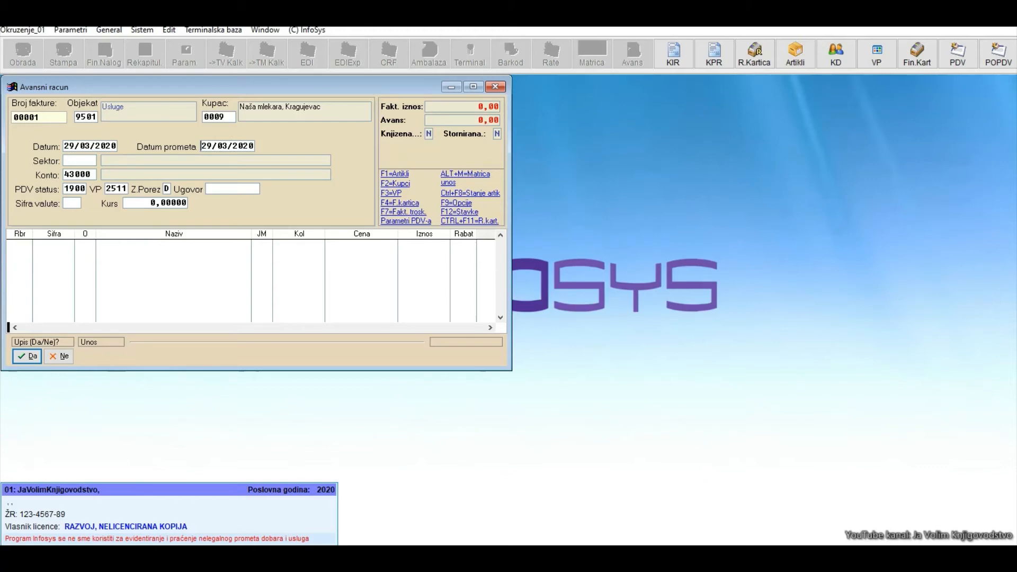
key("Return")
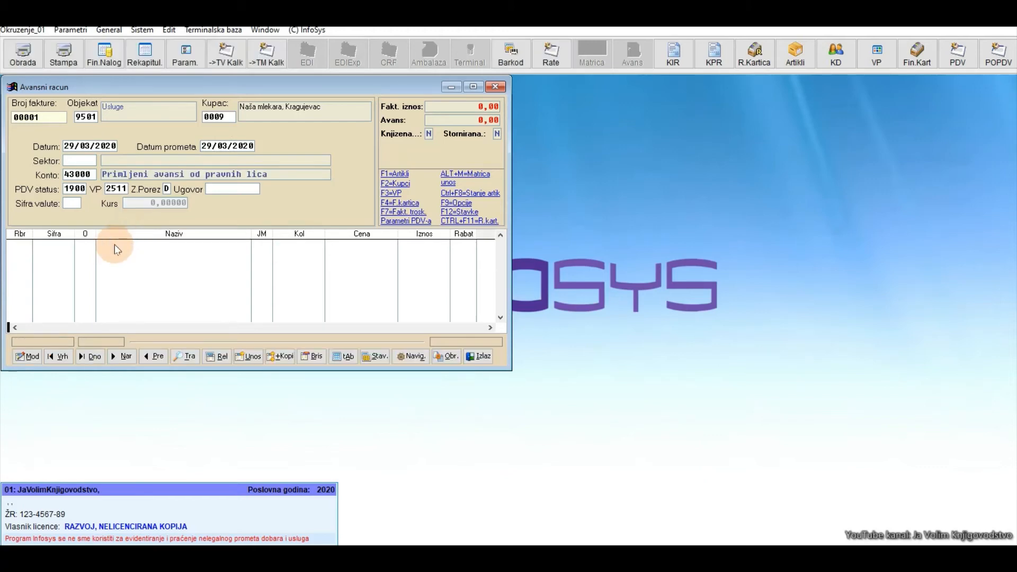
Open the advance invoice's items and choose the article Avansna uplata for a new item
left_click(221, 356)
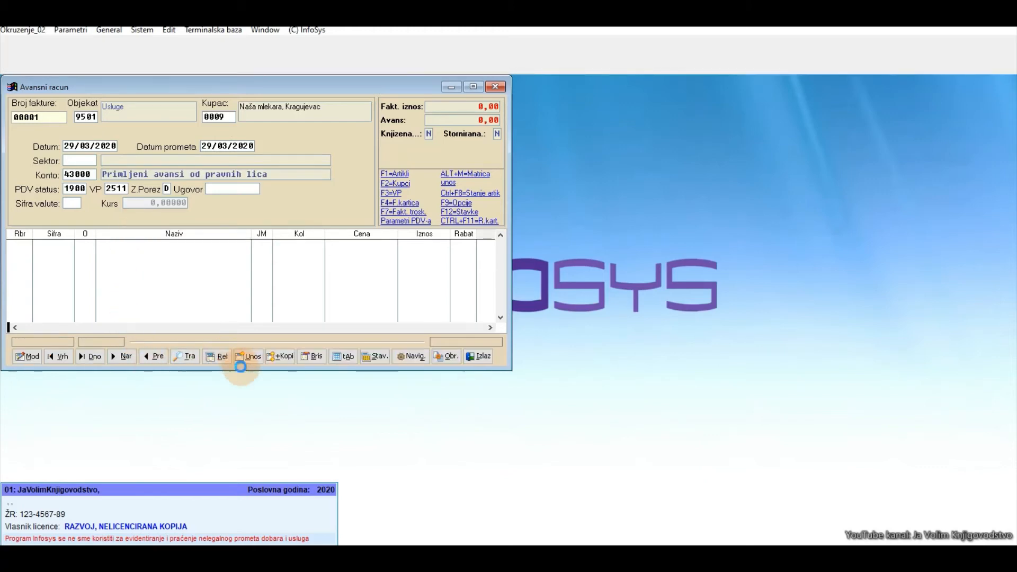
left_click(250, 353)
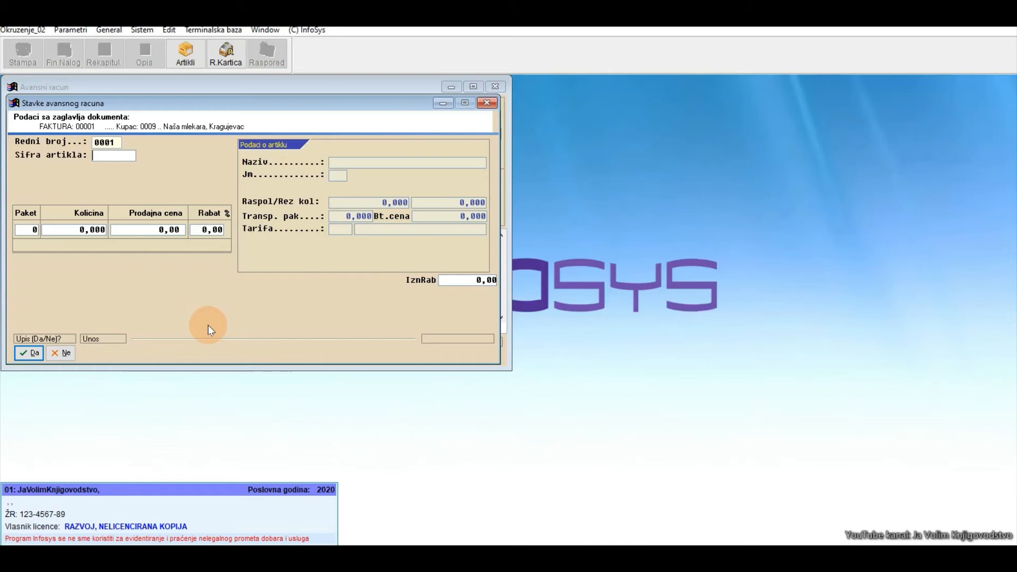
key("Return")
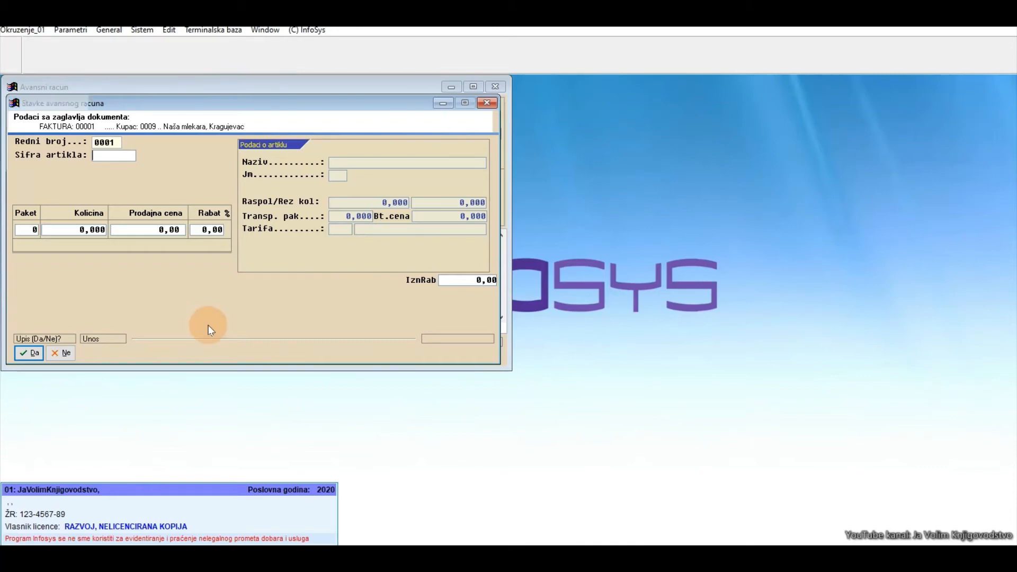
left_click(116, 126)
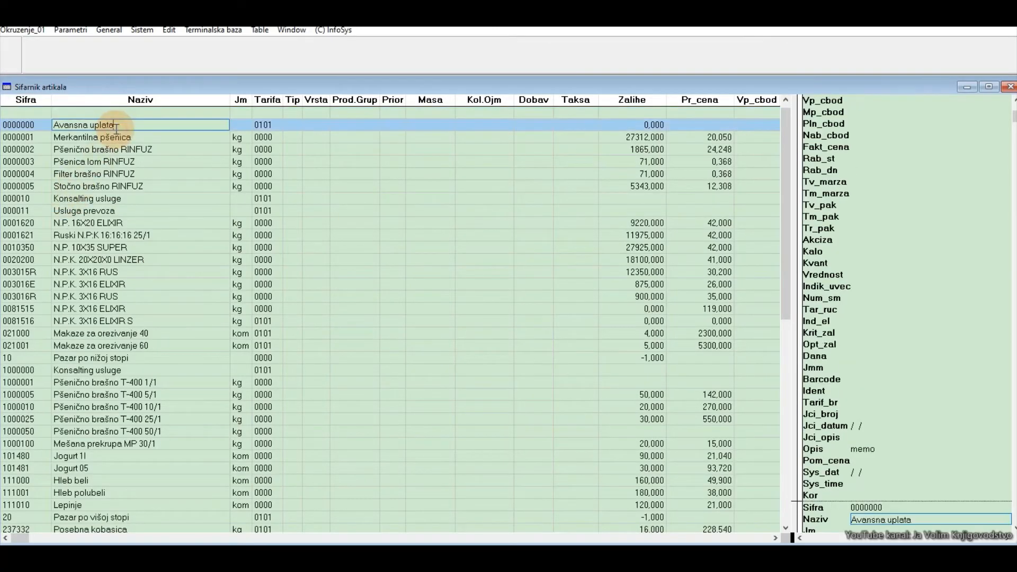
double_click(116, 126)
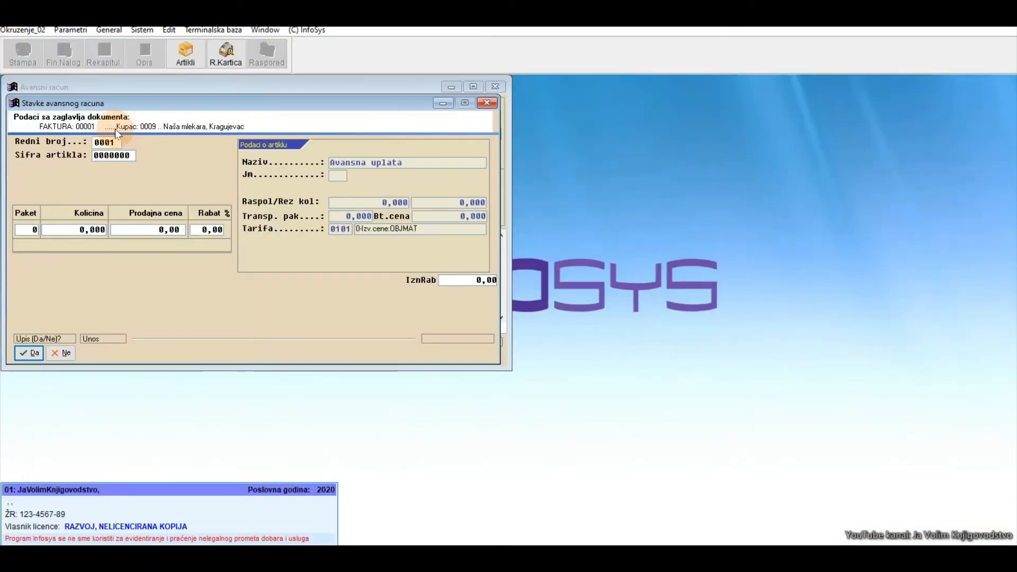
Set the item's quantity to 1, enter -25000 as the price to derive the net from the gross amount, and save
type("1")
key("Return")
type("-25000")
key("Return")
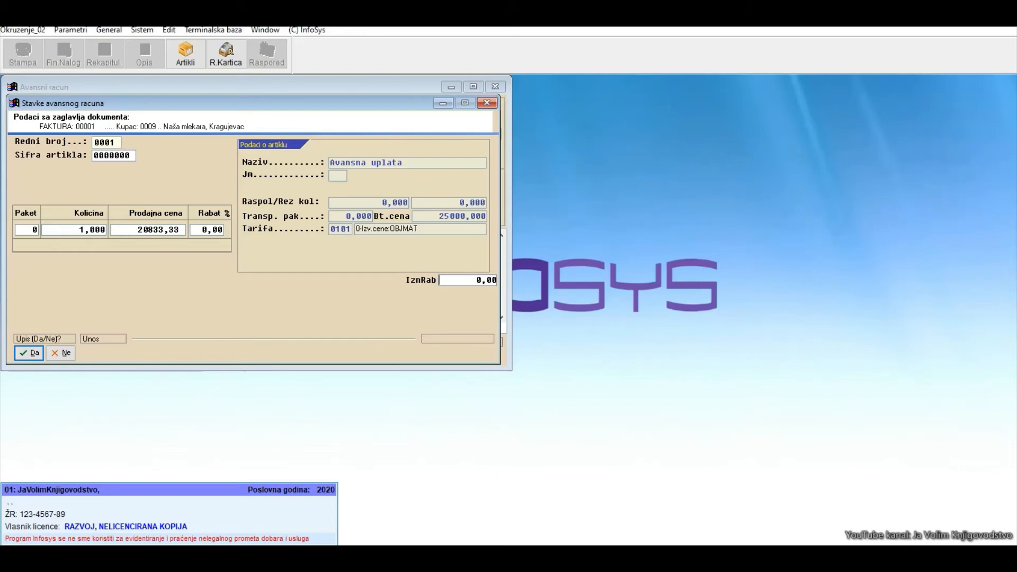
key("Return")
key("Return")
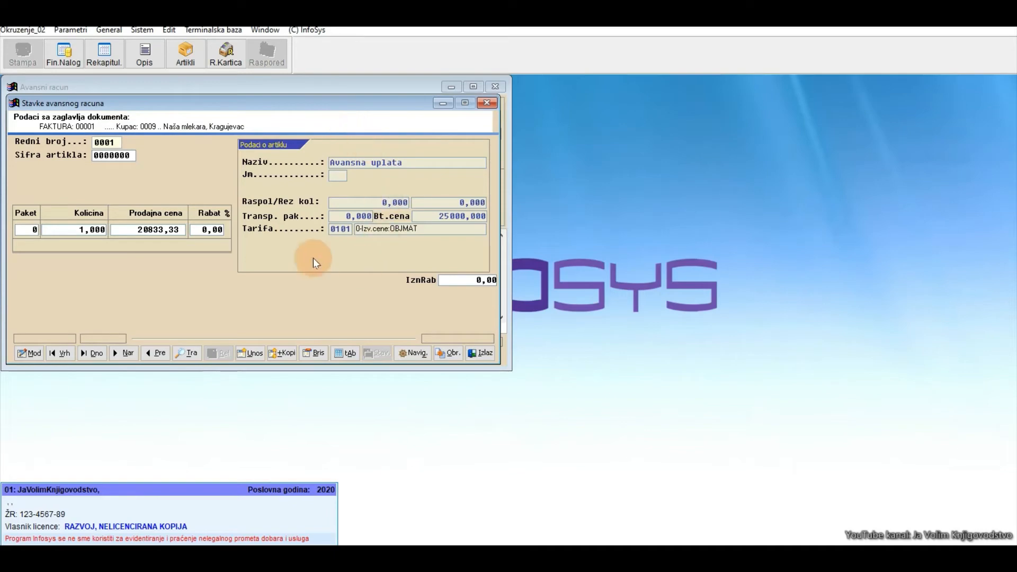
Process the advance invoice with document printing and posting to the financial and VAT records, and close its print preview
key("Escape")
left_click(398, 345)
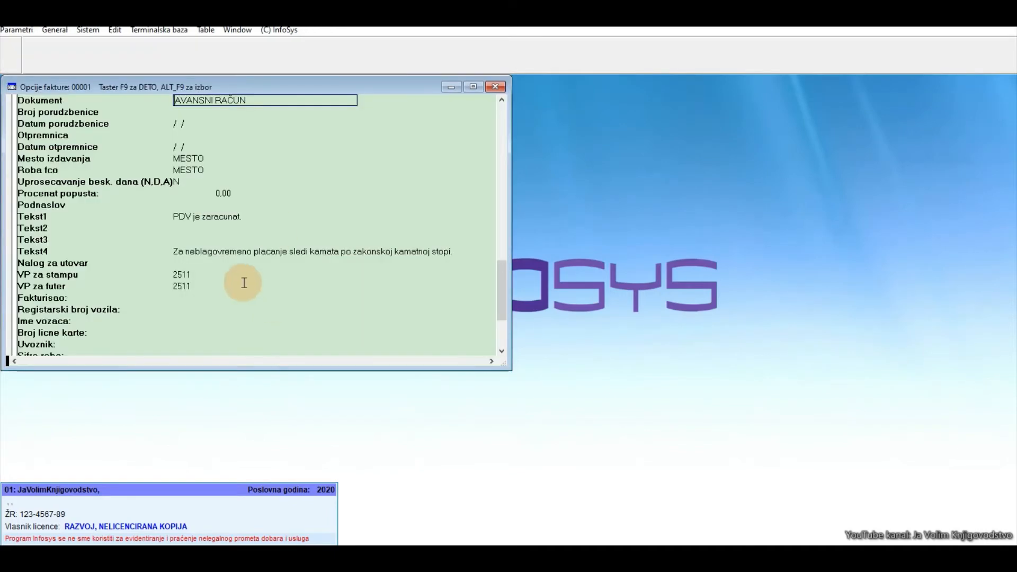
key("Escape")
key("Escape")
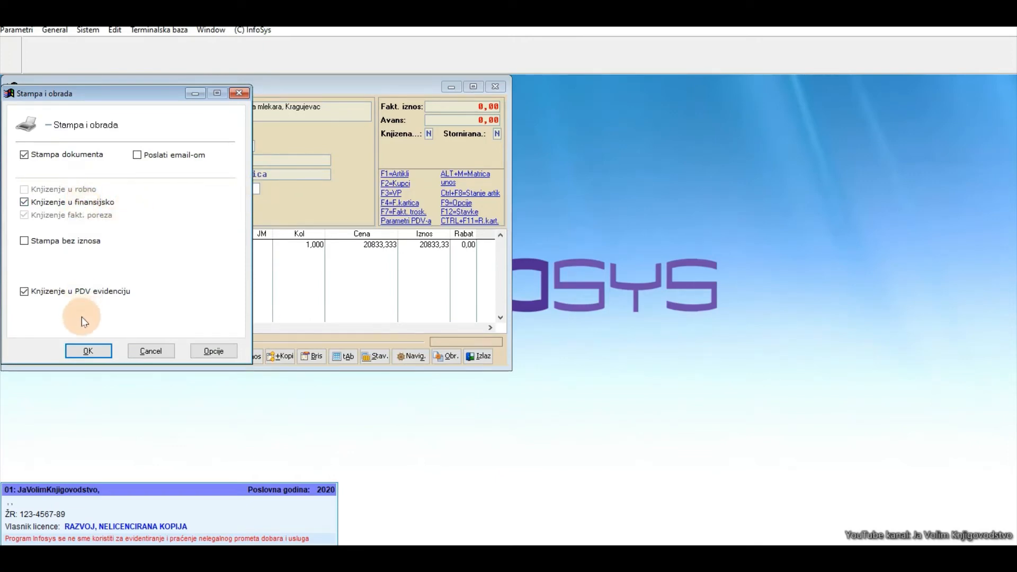
left_click(88, 352)
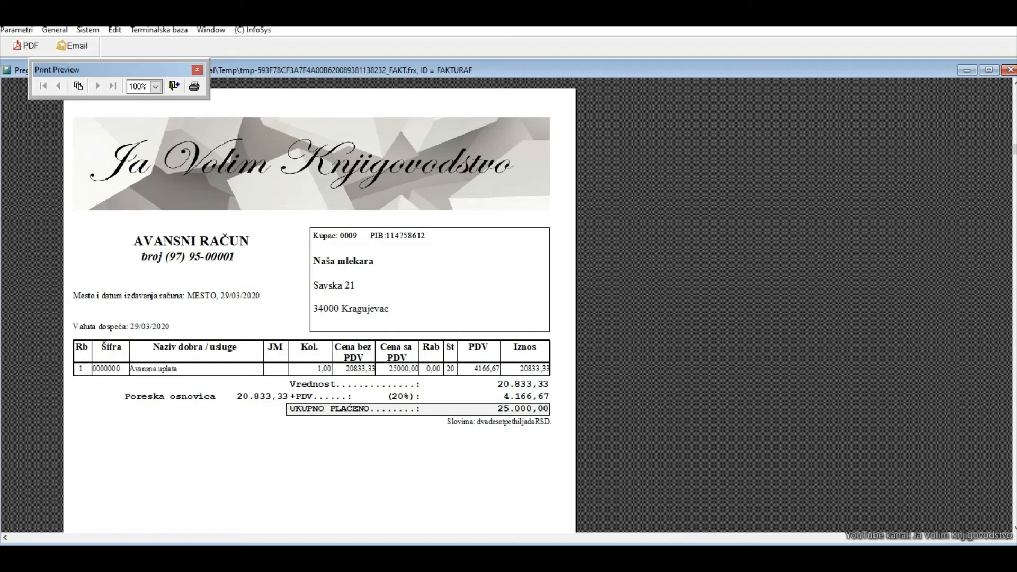
left_click(1010, 70)
Open the advance invoice's financial posting order and examine the entries on accounts 43000 and 47200
left_click(98, 58)
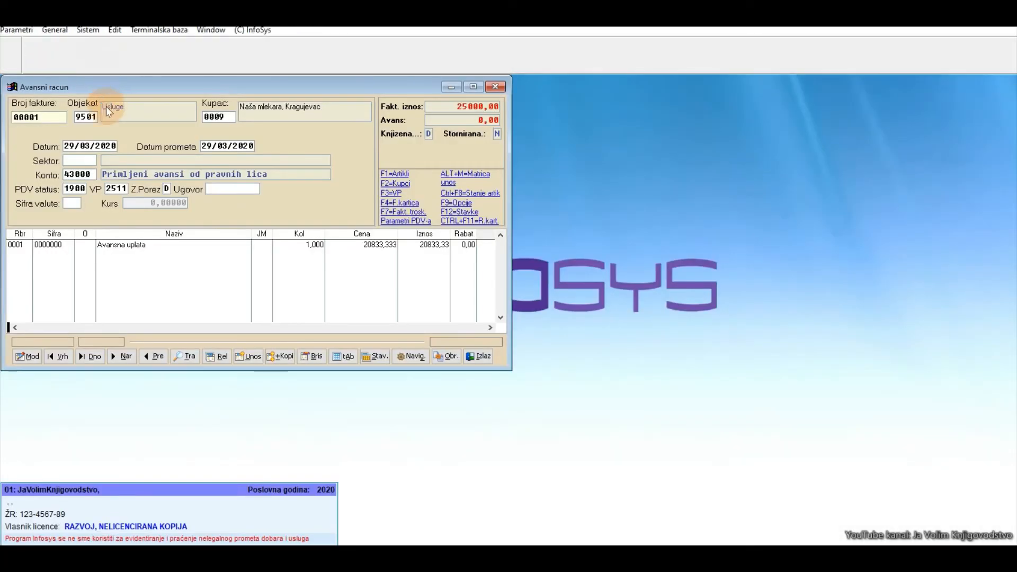
left_click(134, 164)
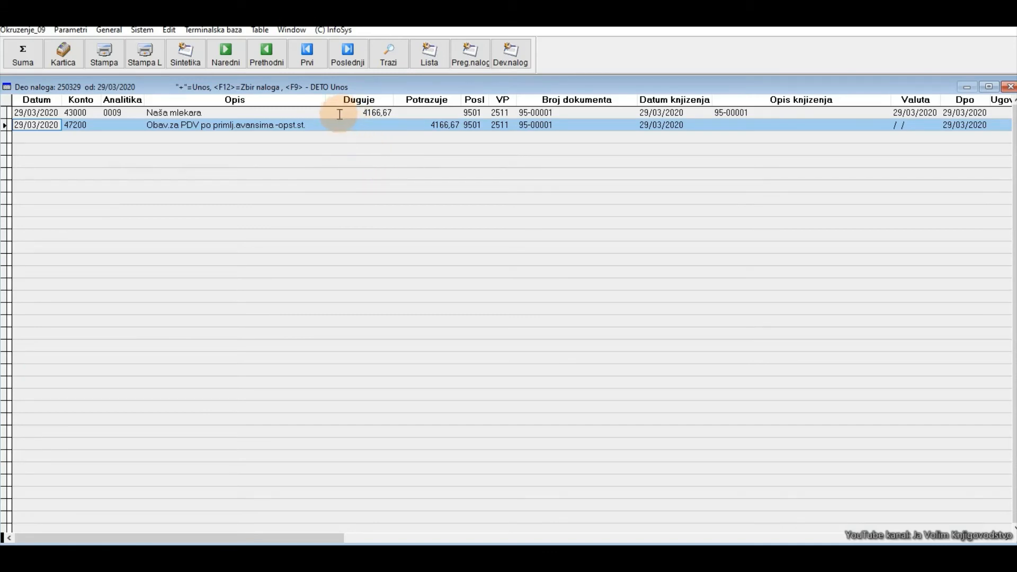
left_click(408, 127)
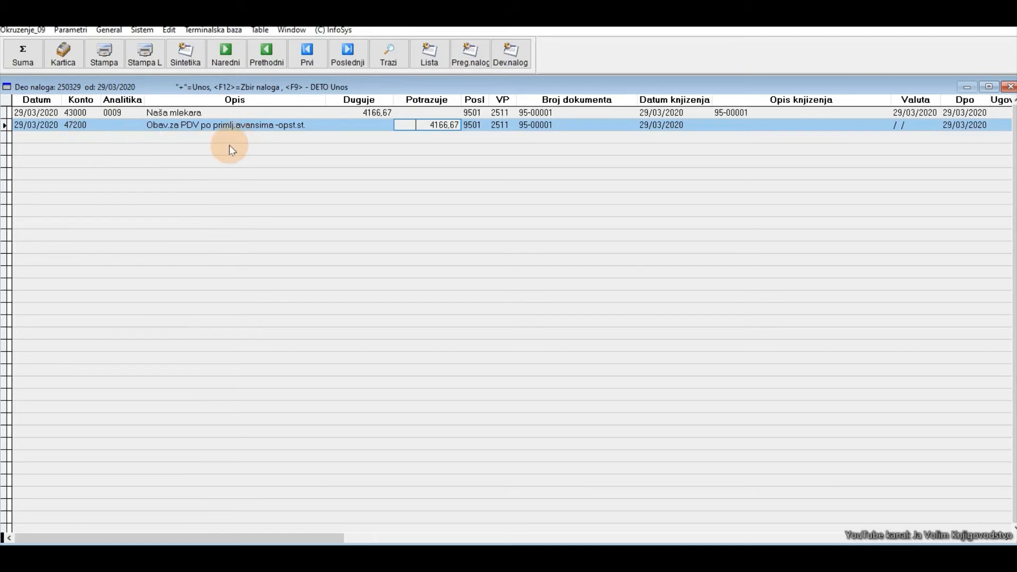
left_click(343, 114)
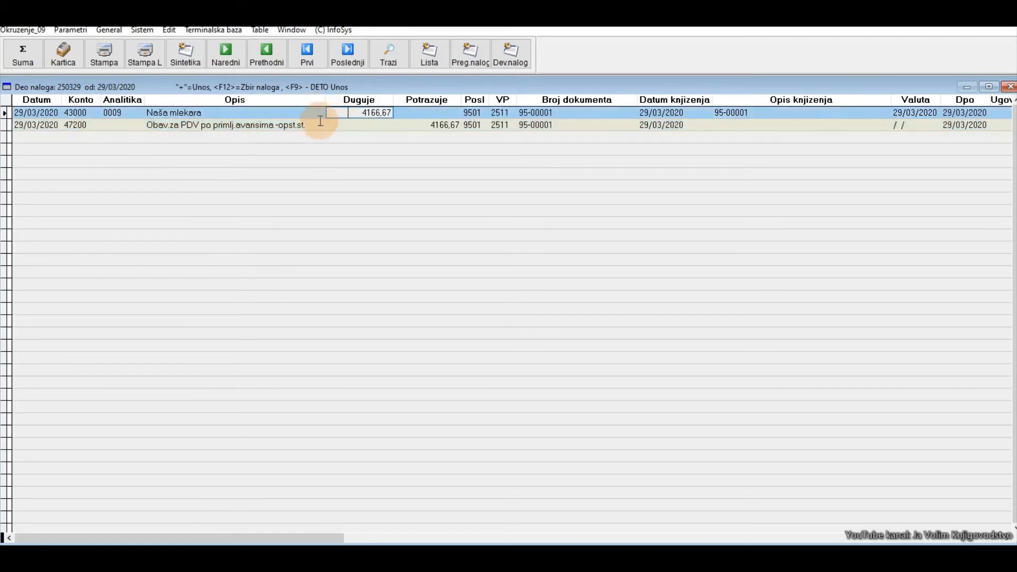
View Naša mlekara's financial card for account 43000 ordered by date, and return to the advance invoice
left_click(62, 53)
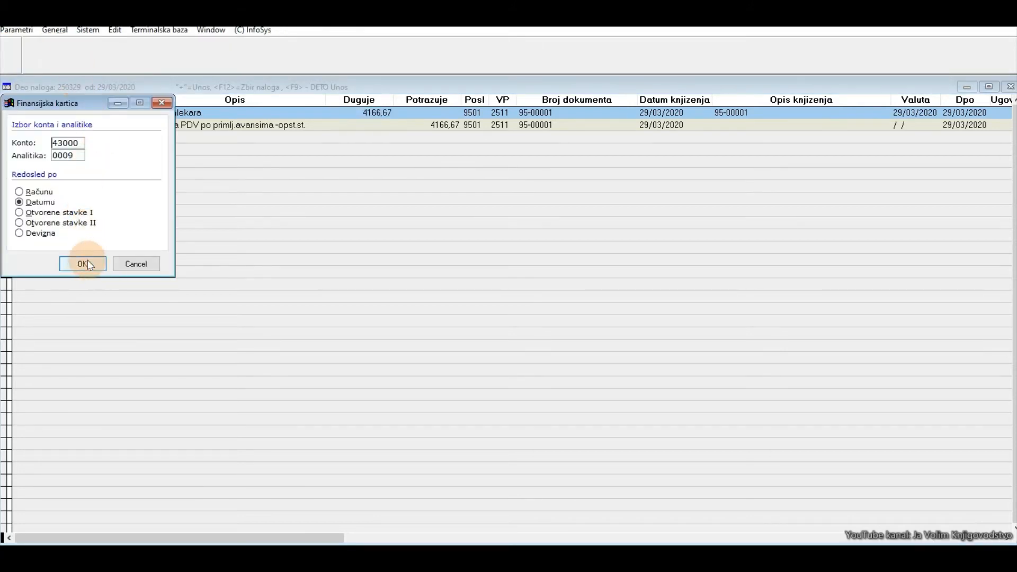
left_click(83, 264)
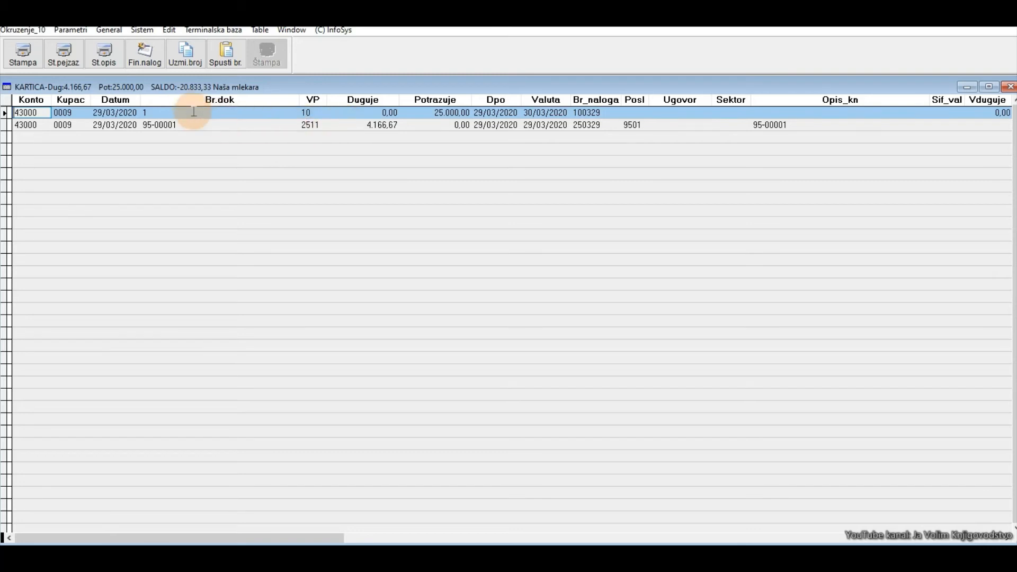
left_click(1009, 87)
left_click(401, 323)
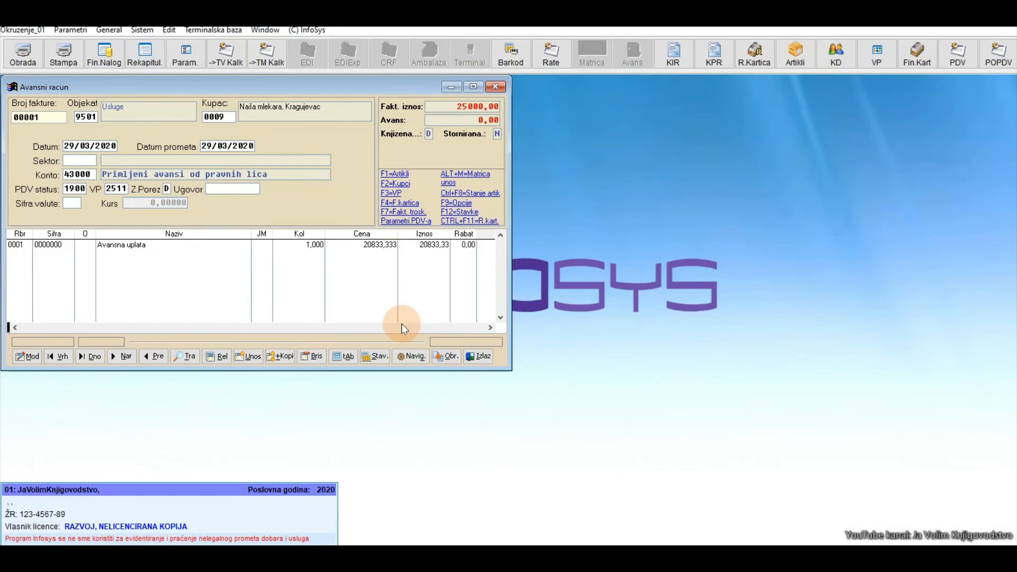
Leave the advance invoices and start a new regular invoice for the services object 9501
left_click(478, 356)
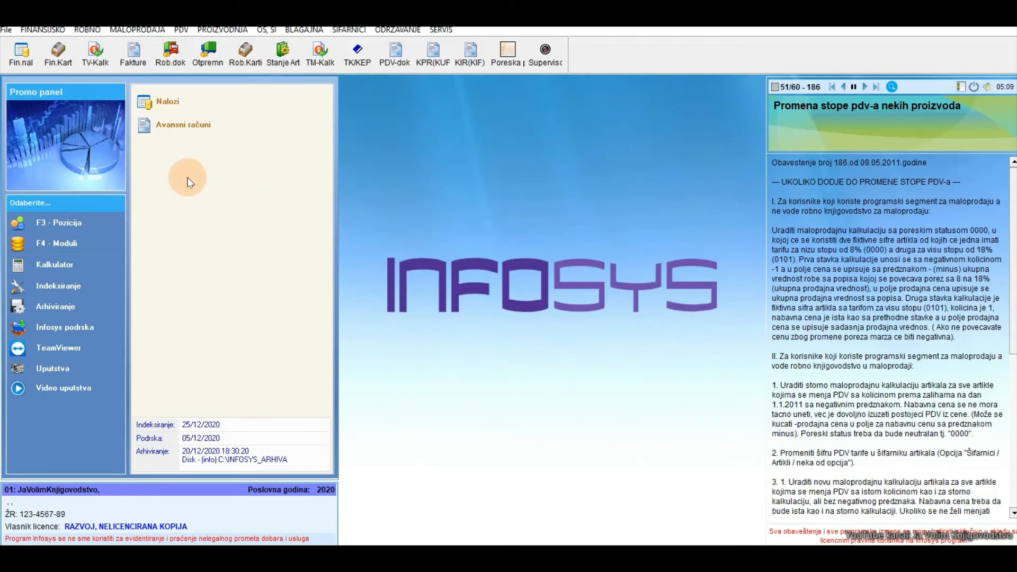
left_click(133, 64)
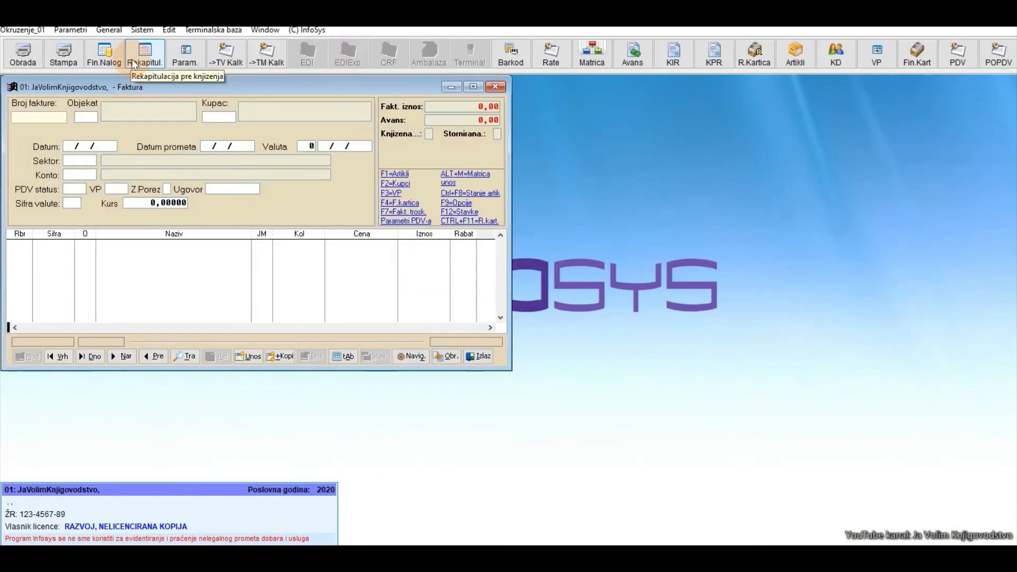
left_click(248, 356)
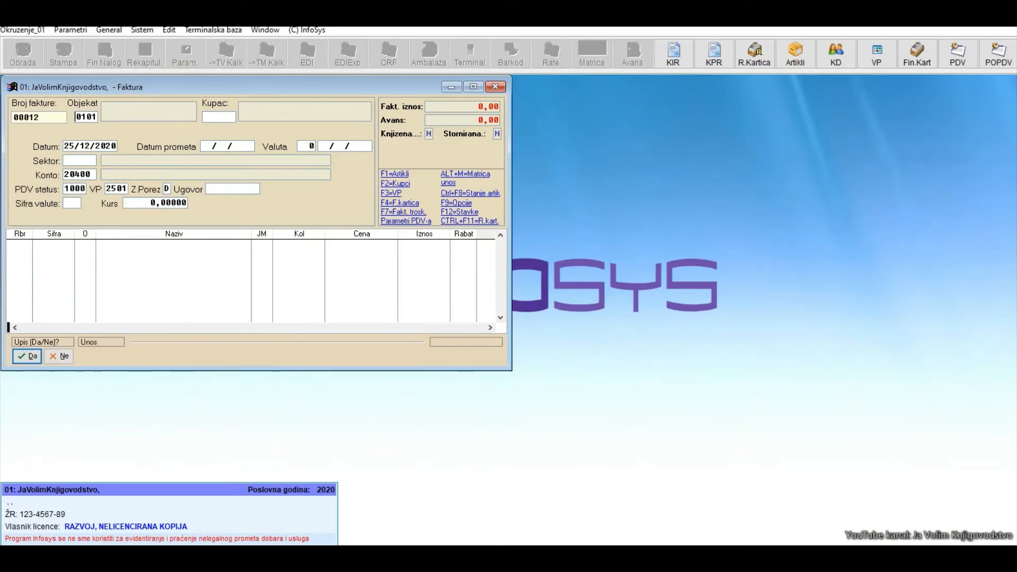
type("9501")
key("Return")
Choose Naša mlekara from the partner list as the invoice's customer and acknowledge the open-advances notice
key("F2")
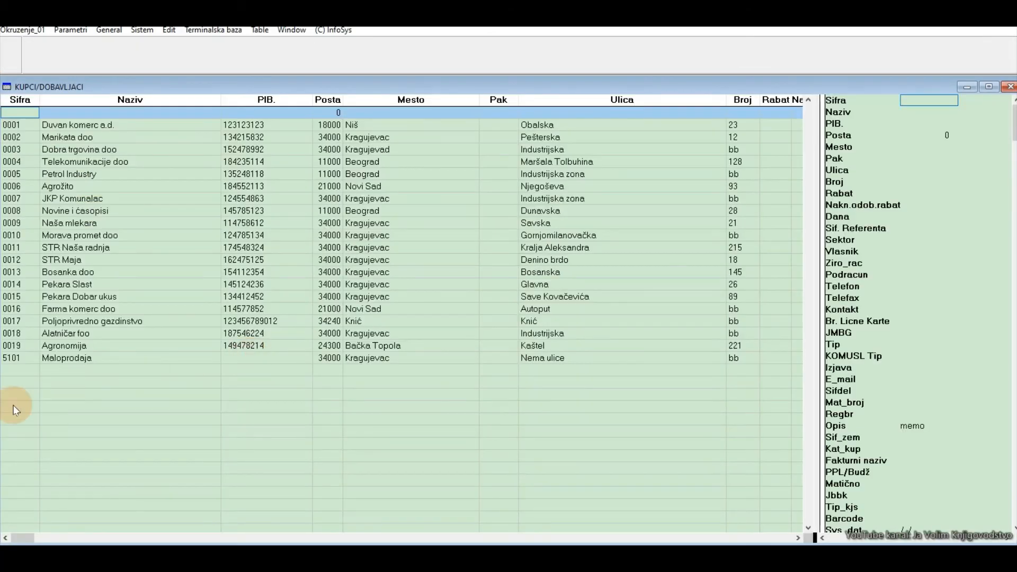
left_click(96, 223)
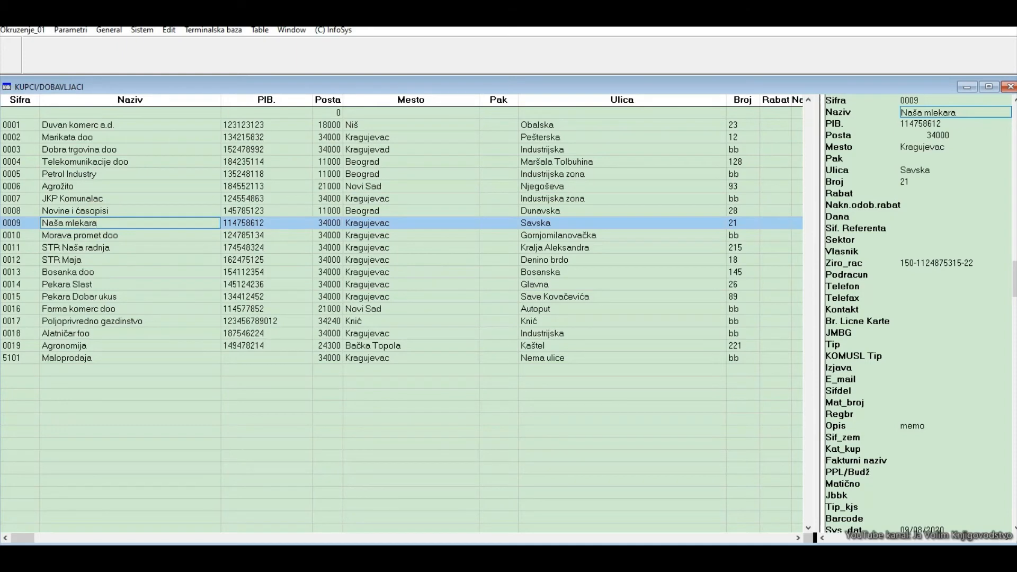
key("Return")
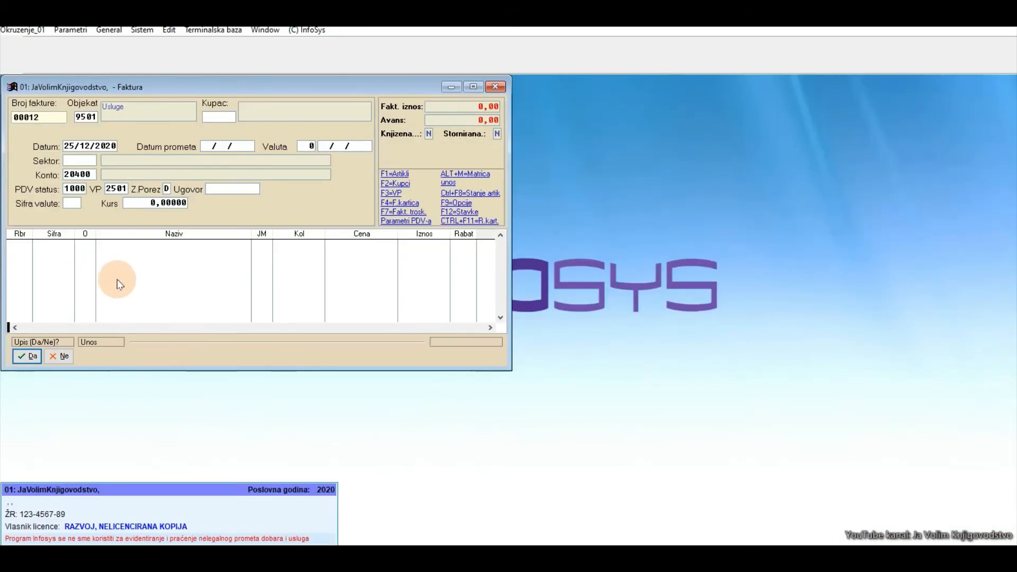
key("Return")
left_click(171, 195)
left_click(219, 115)
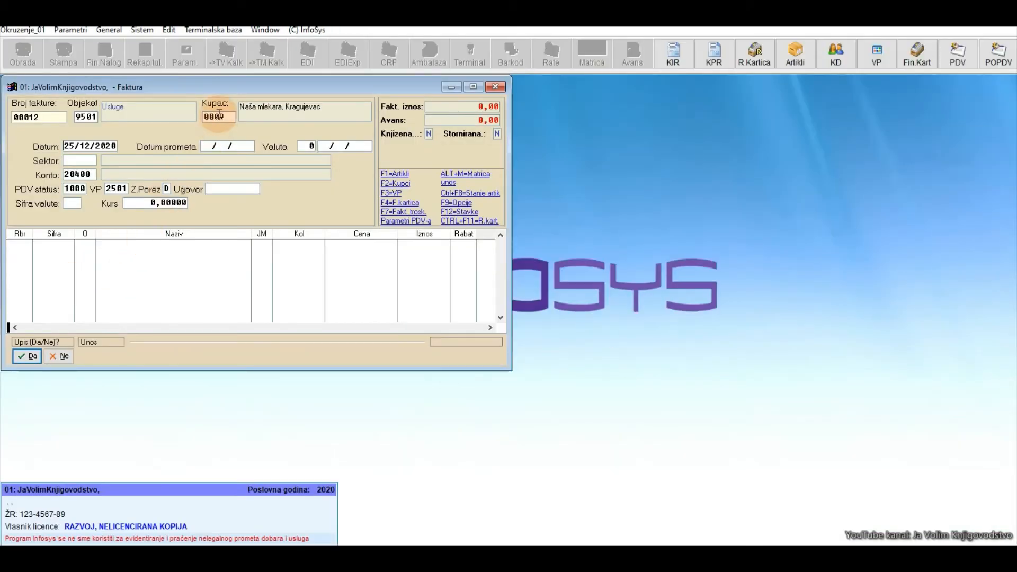
left_click(219, 115)
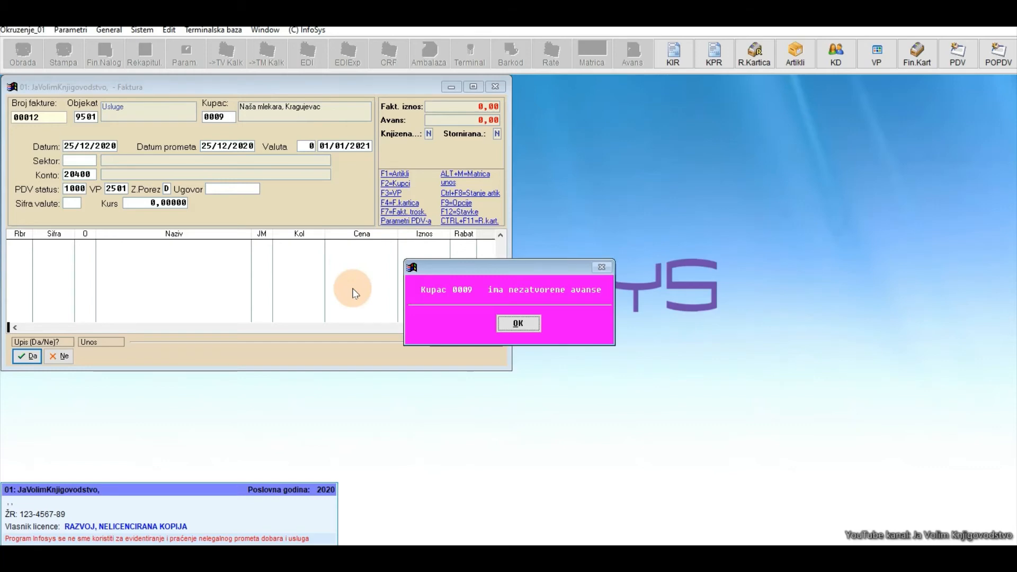
left_click(521, 324)
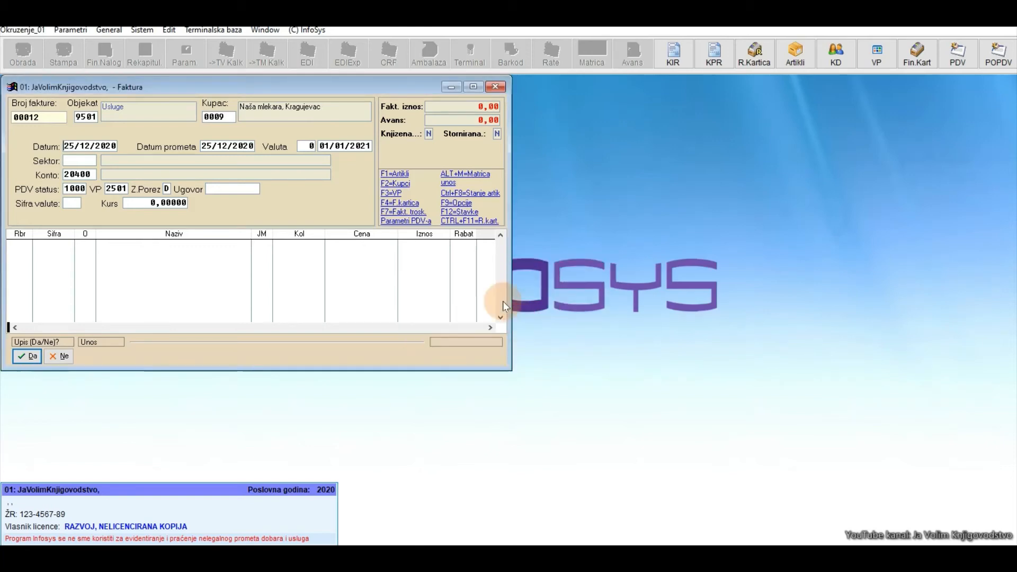
Set the invoice and turnover dates to 31/03/2020 with a payment term of 7 days, and save the header
type("31")
left_click(503, 300)
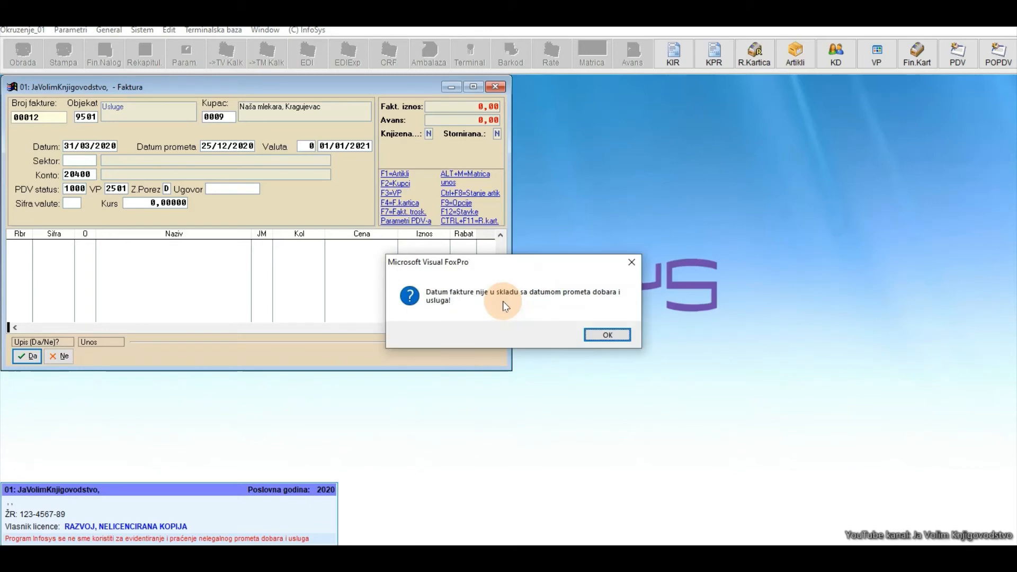
key("Return")
type("7")
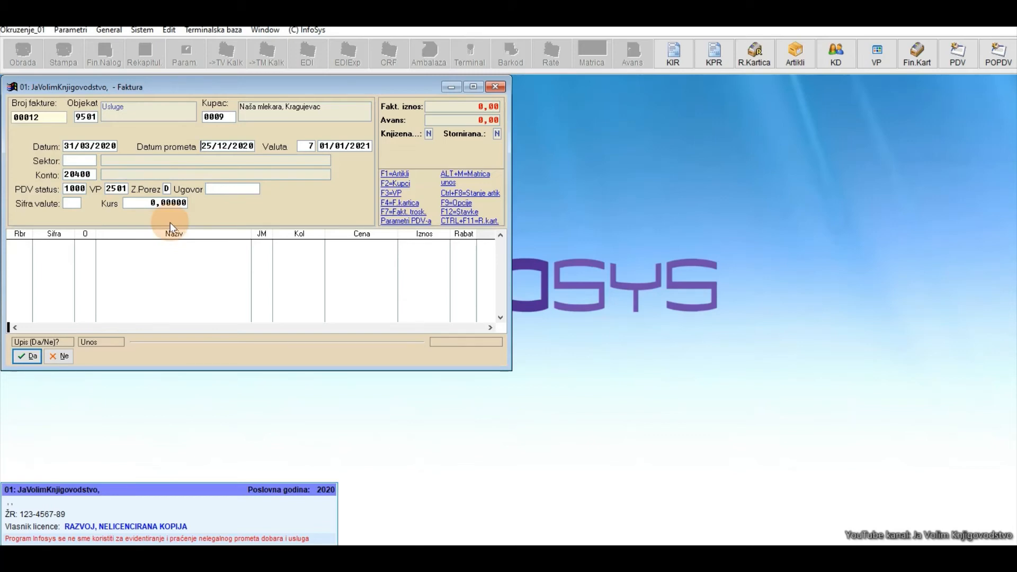
type("3103")
key("Return")
left_click(29, 358)
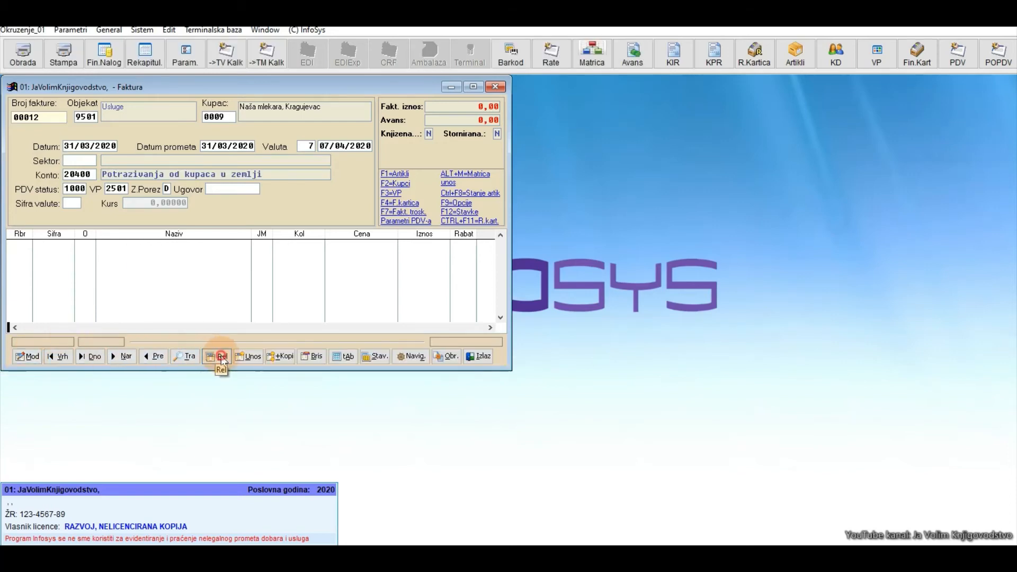
Open the invoice's items and choose article 000010, Konsalting usluge, for a new item
left_click(221, 357)
left_click(246, 355)
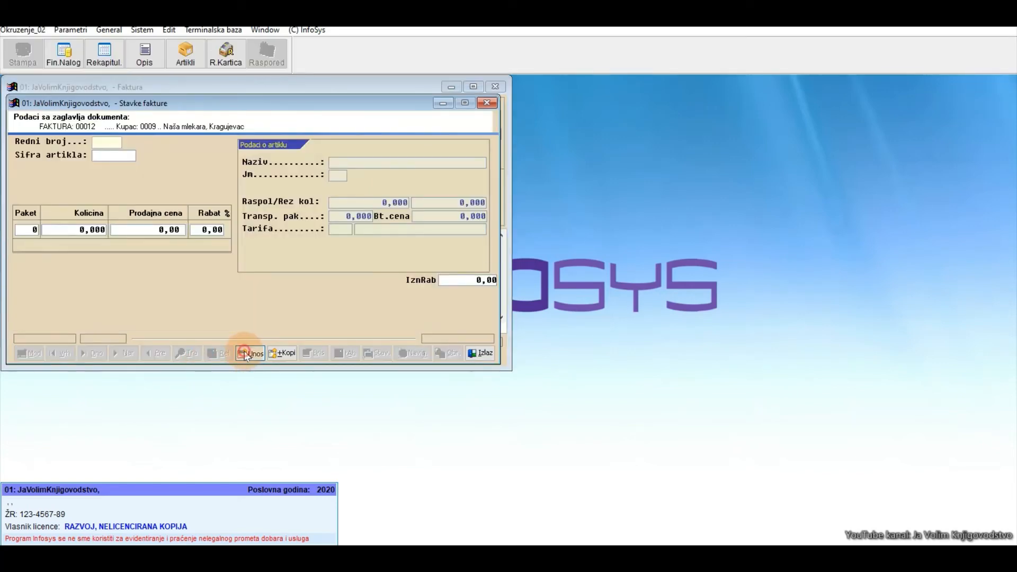
key("Return")
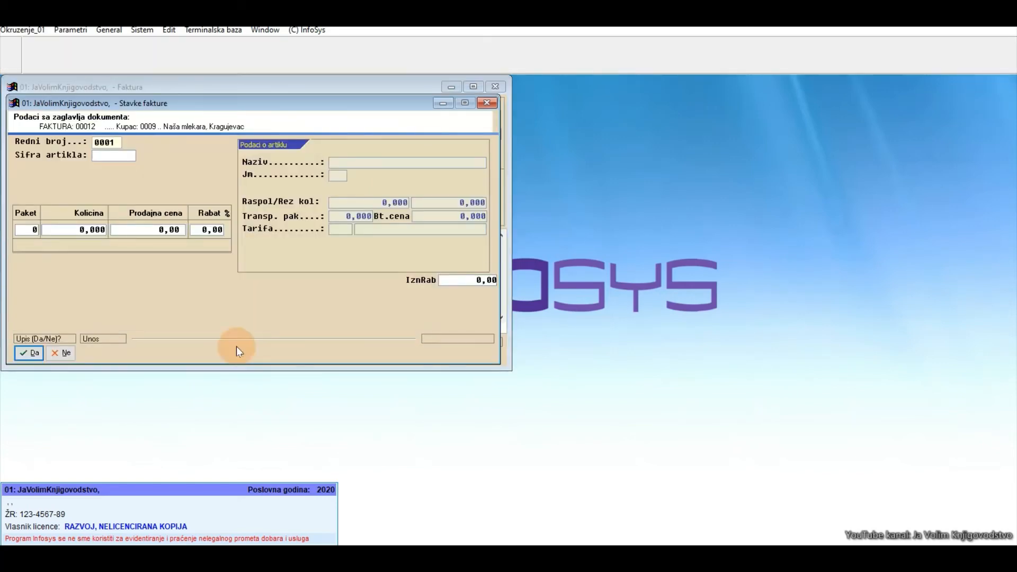
left_click(153, 198)
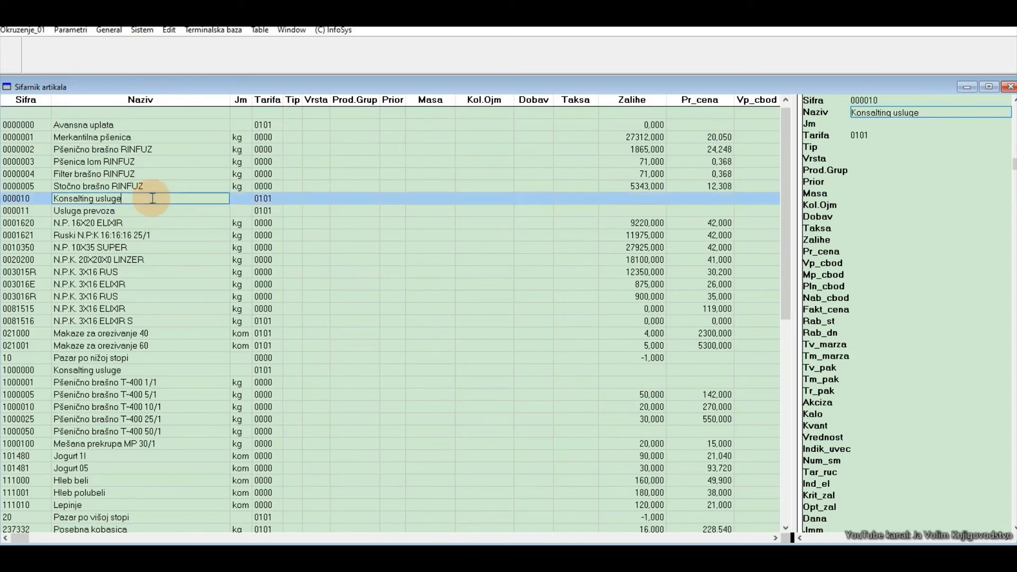
key("Return")
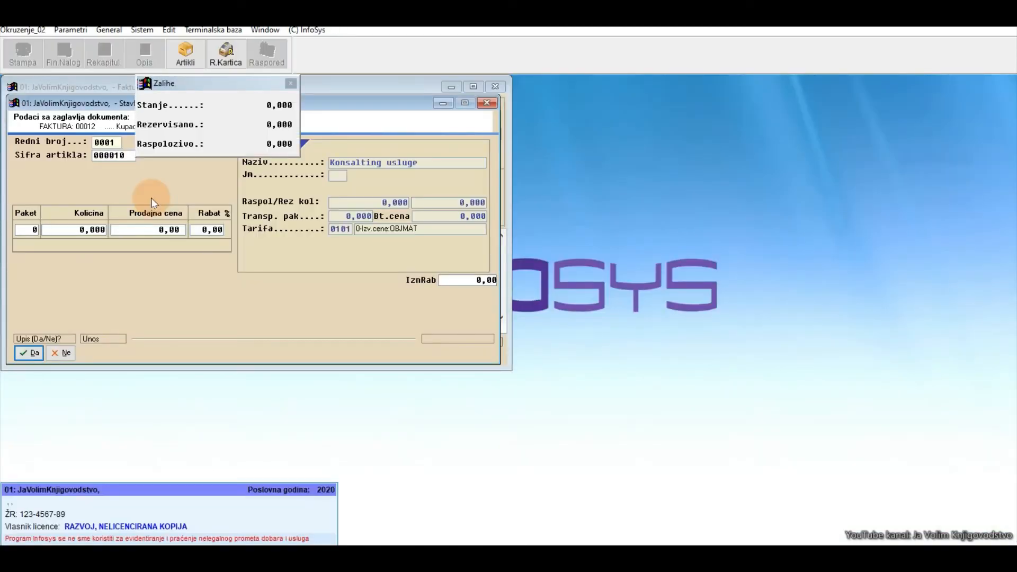
Set the item's quantity to 1, enter -52800 as the price to derive the net from the gross amount, save, and close the items
type("1")
key("Return")
type("-528")
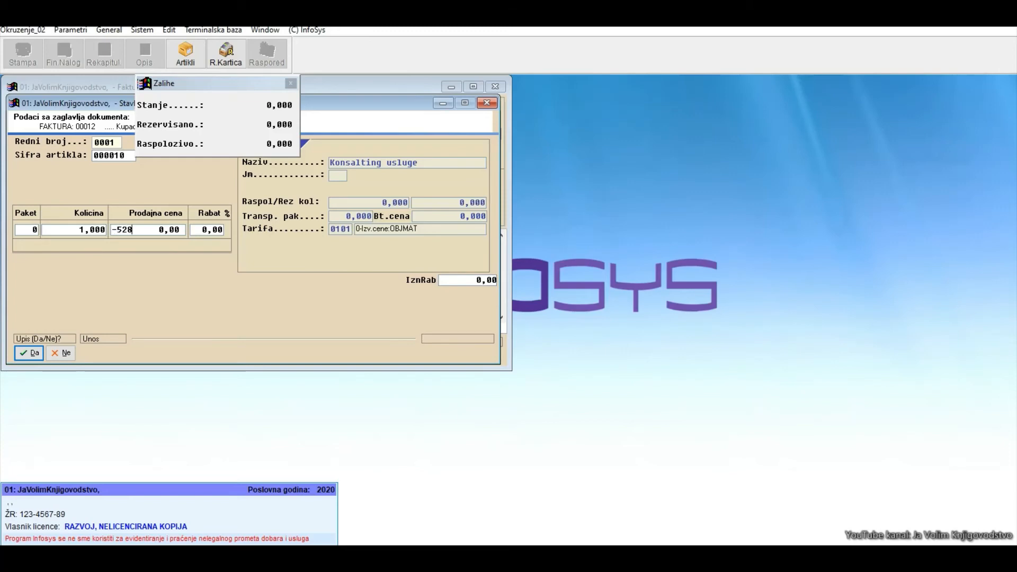
type("00")
key("Return")
key("Return")
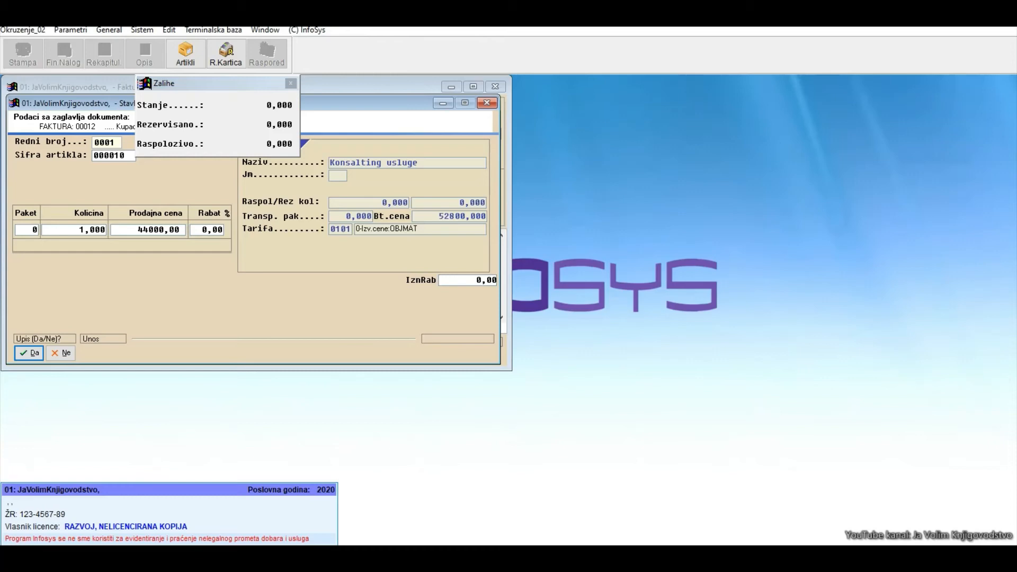
key("Return")
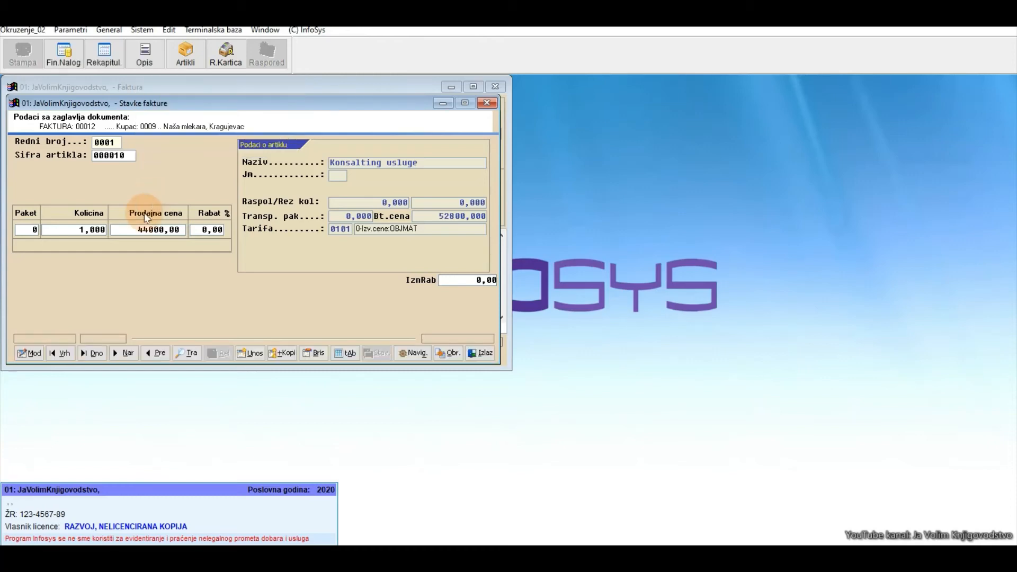
left_click(478, 354)
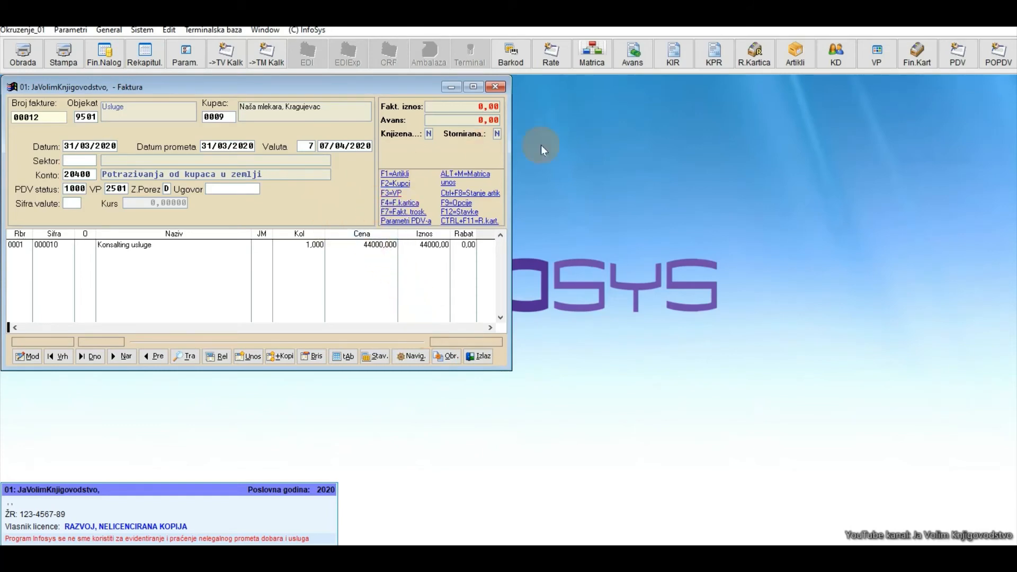
Link Naša mlekara's advance invoice 00001 to the consulting invoice and close the advance linking window
left_click(633, 59)
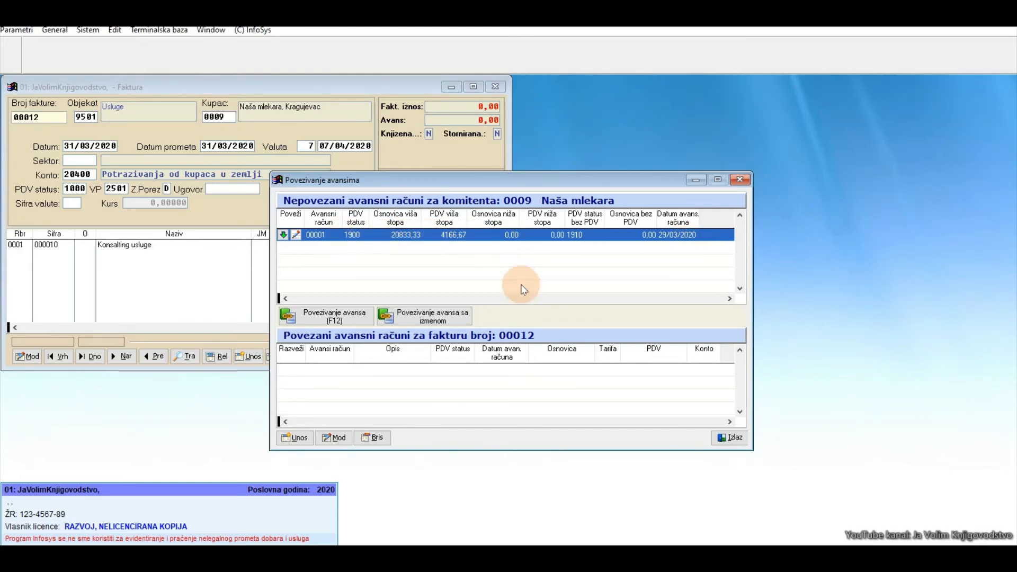
left_click(351, 316)
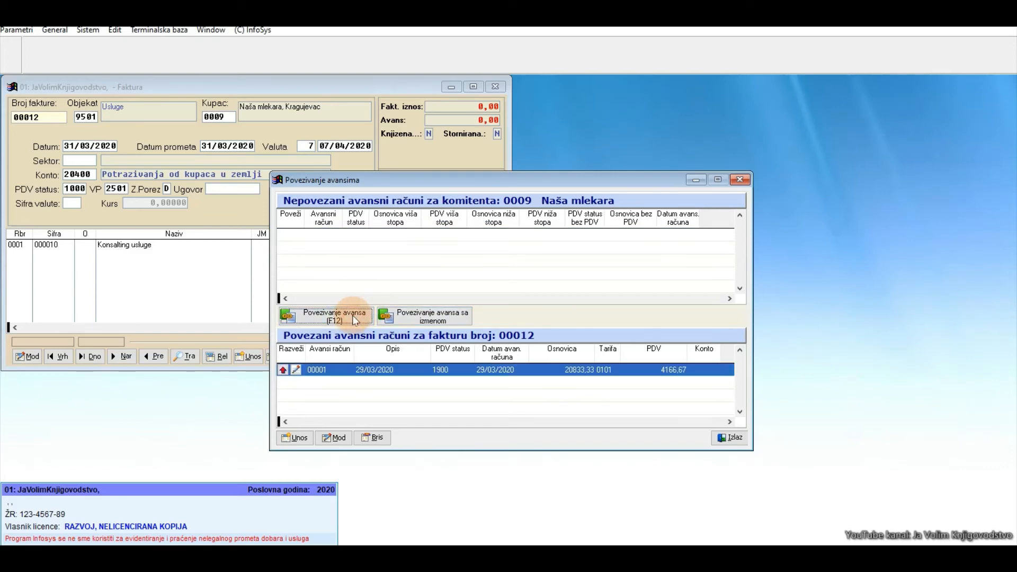
left_click(729, 437)
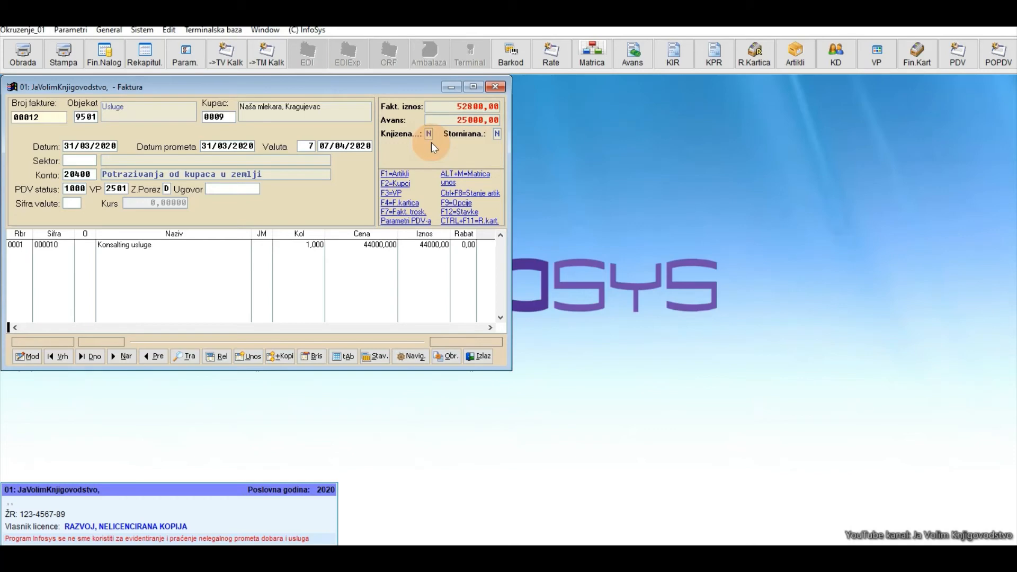
Process the consulting invoice with document printing and posting to financials, invoiced tax and VAT records, then close its print preview
left_click(21, 53)
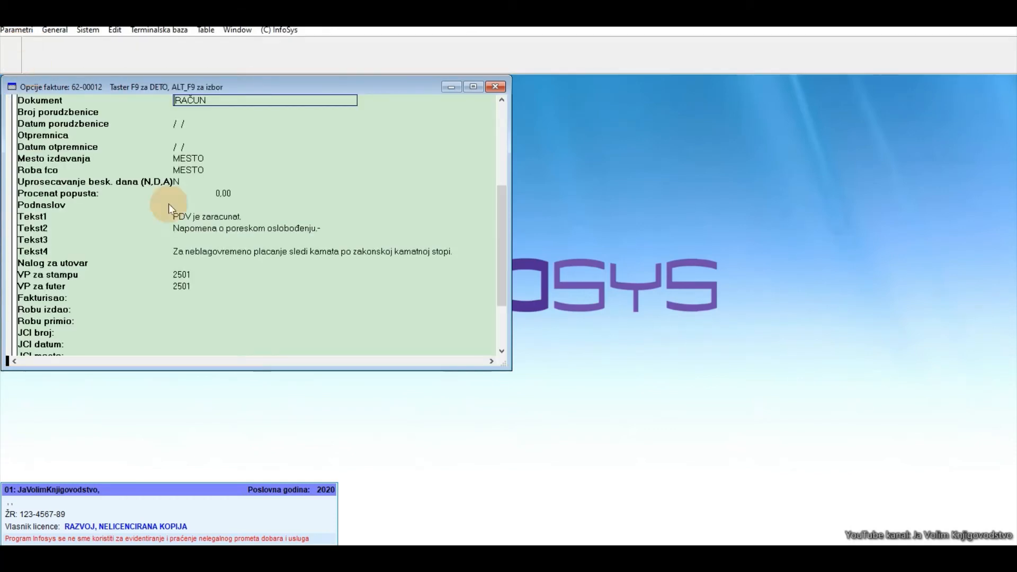
left_click(496, 87)
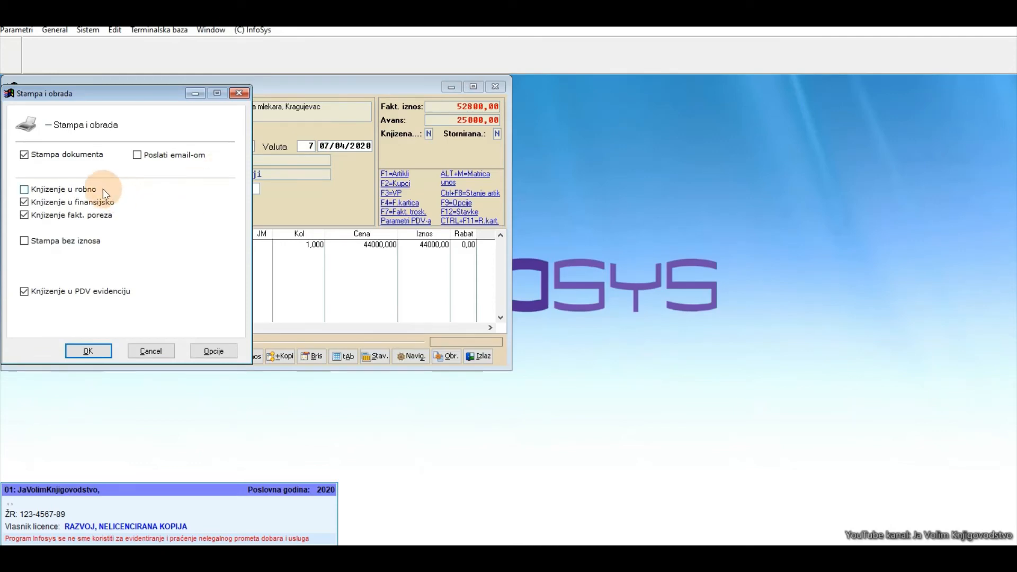
left_click(88, 351)
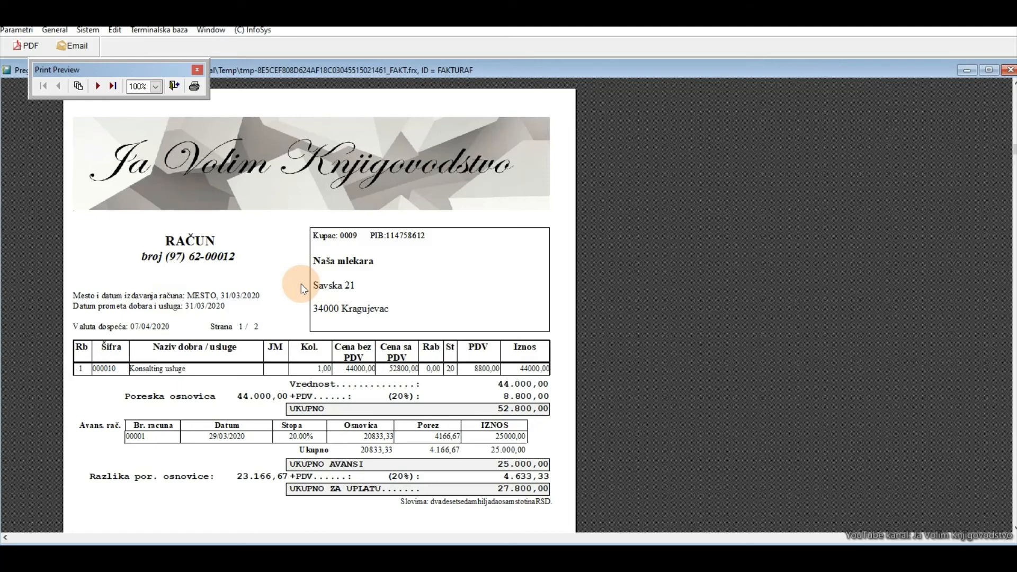
scroll(294, 284, "down", 2)
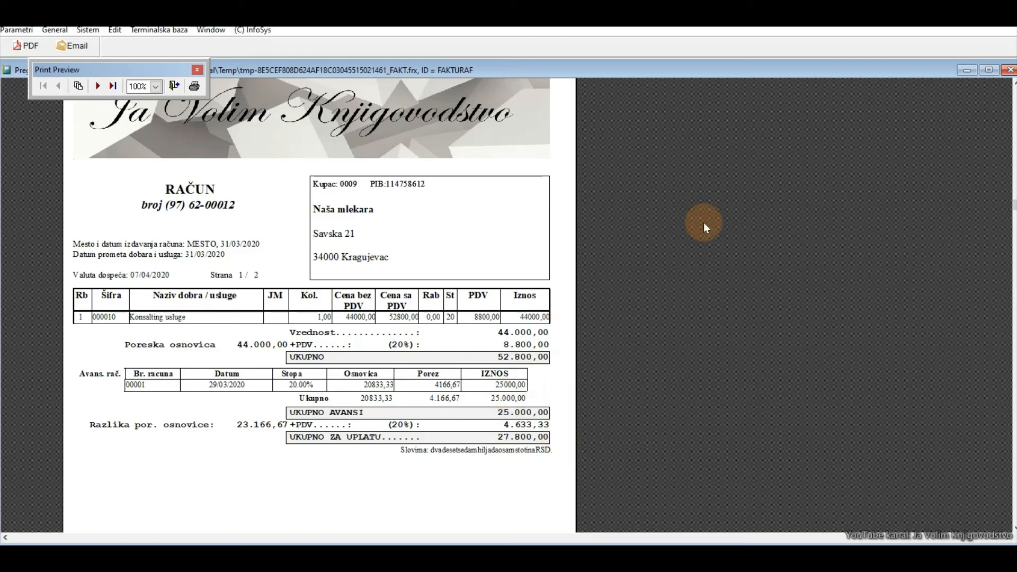
left_click(1010, 70)
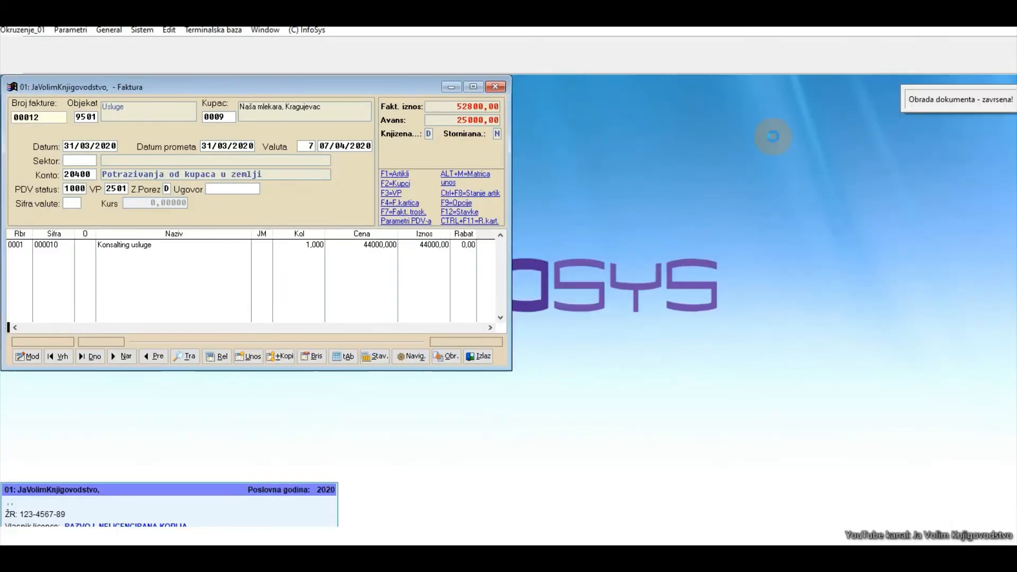
Open the invoice's financial order without the narrower system-link view and examine its debit and credit entries for receivables, advance, VAT and revenue
left_click(104, 53)
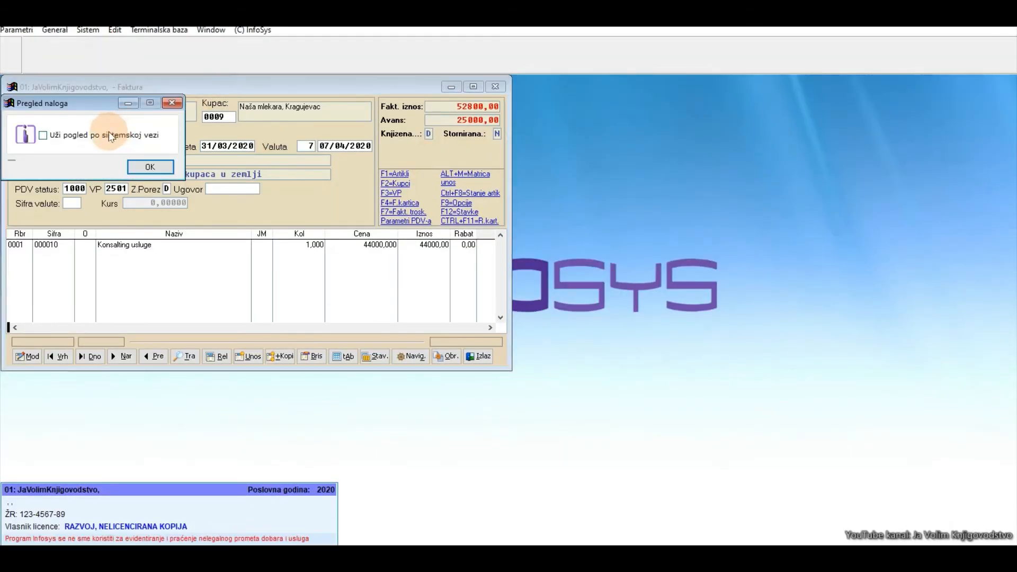
left_click(142, 165)
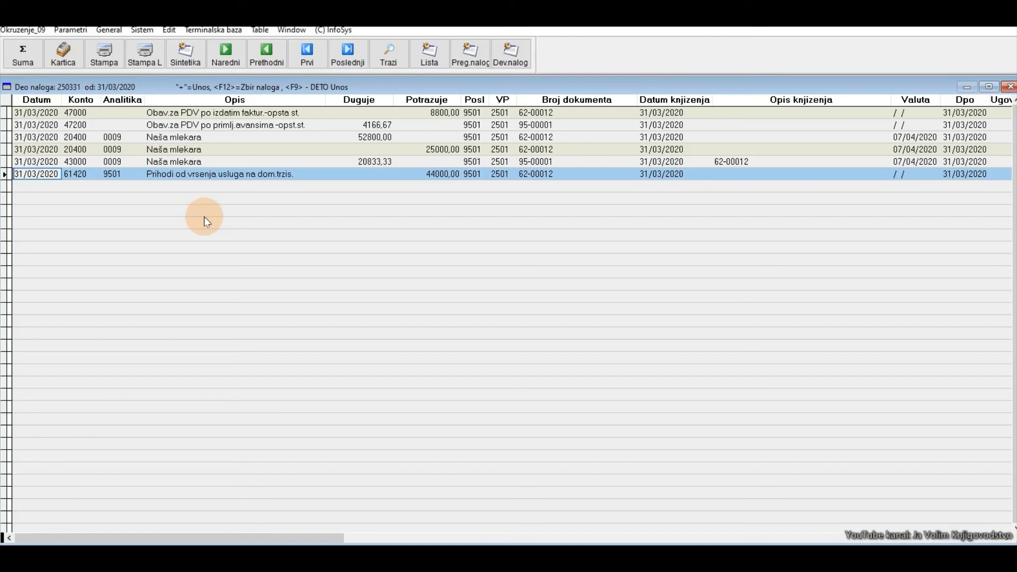
left_click(324, 136)
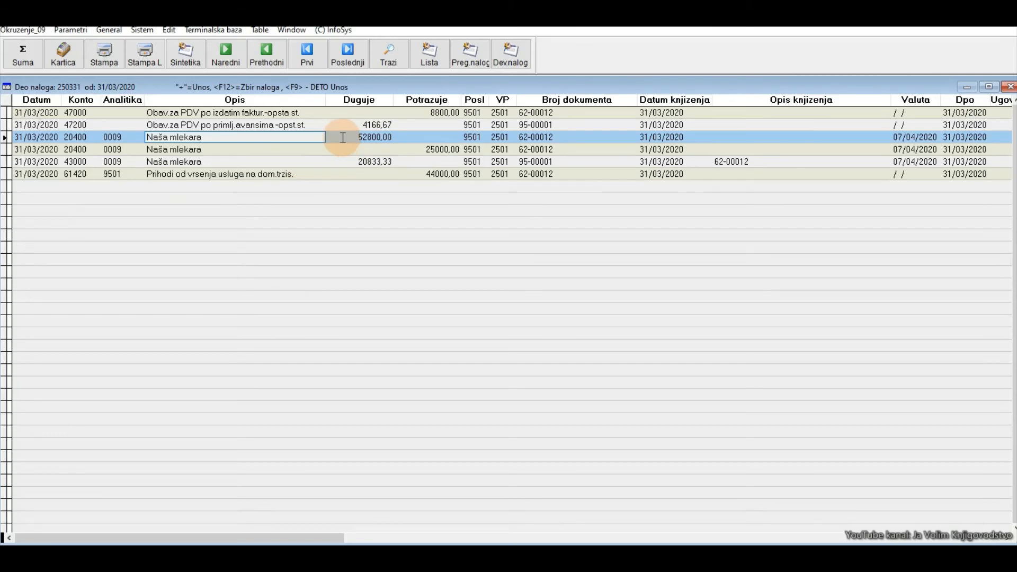
left_click(407, 149)
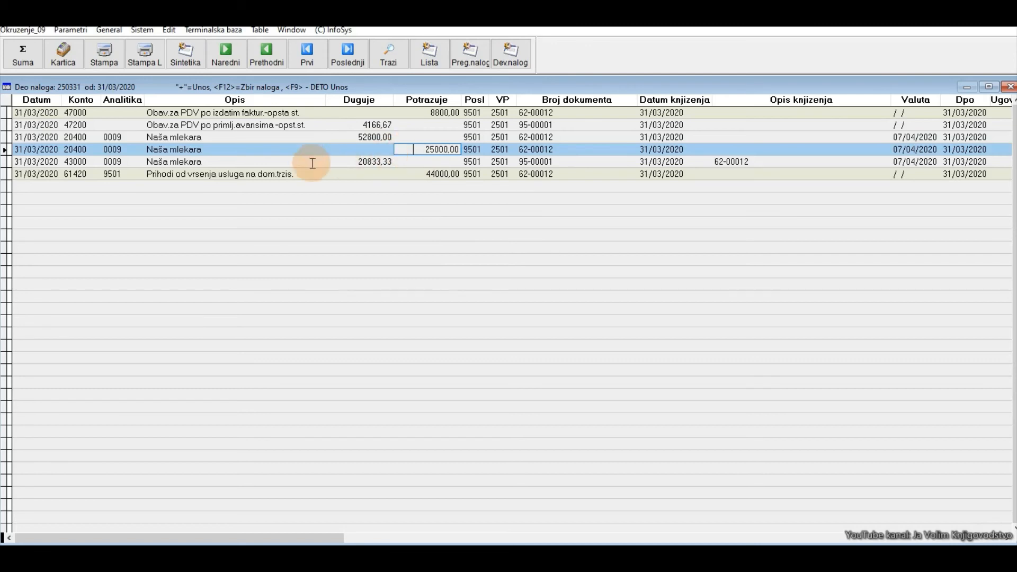
left_click(338, 162)
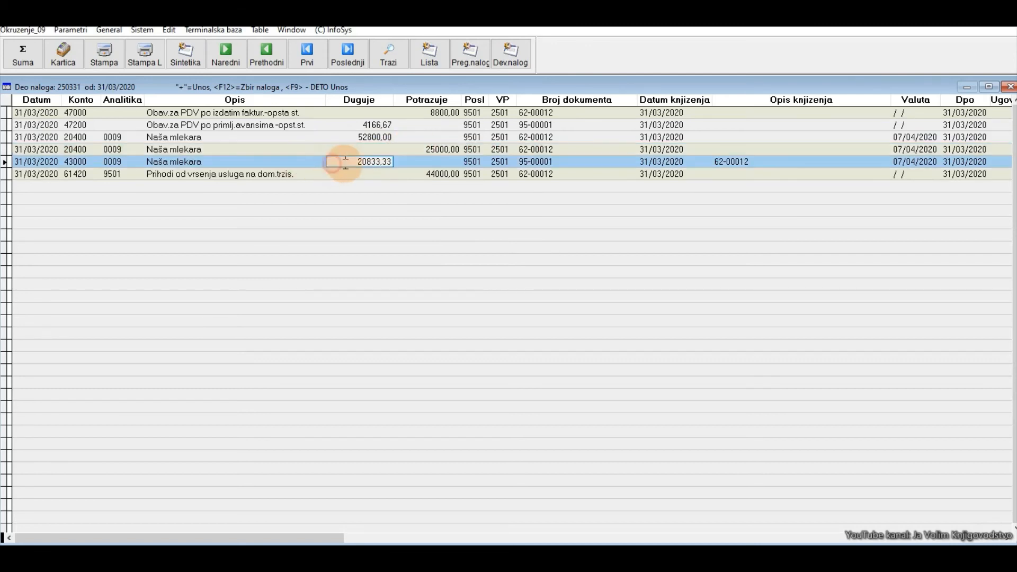
left_click(410, 152)
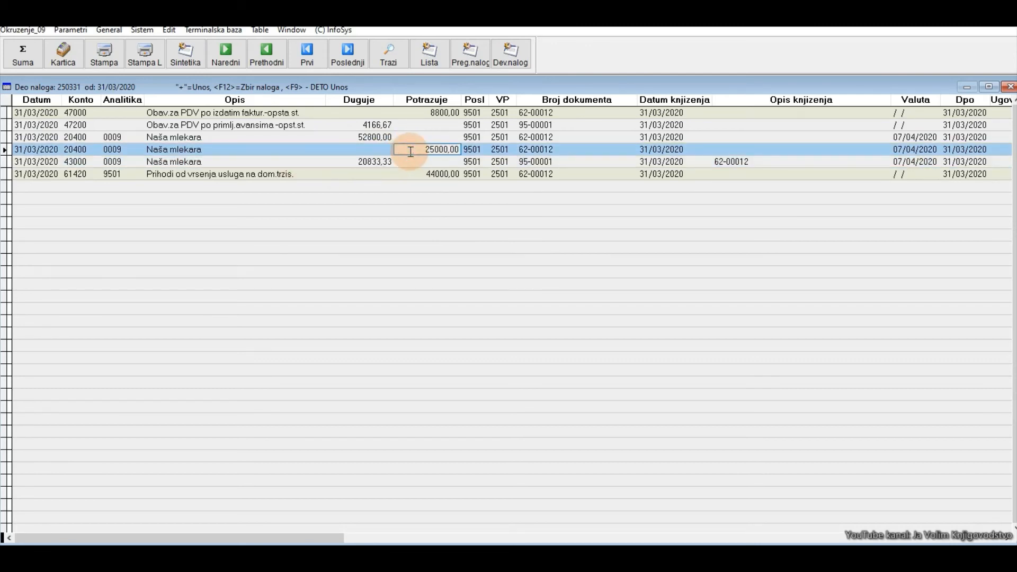
left_click(339, 161)
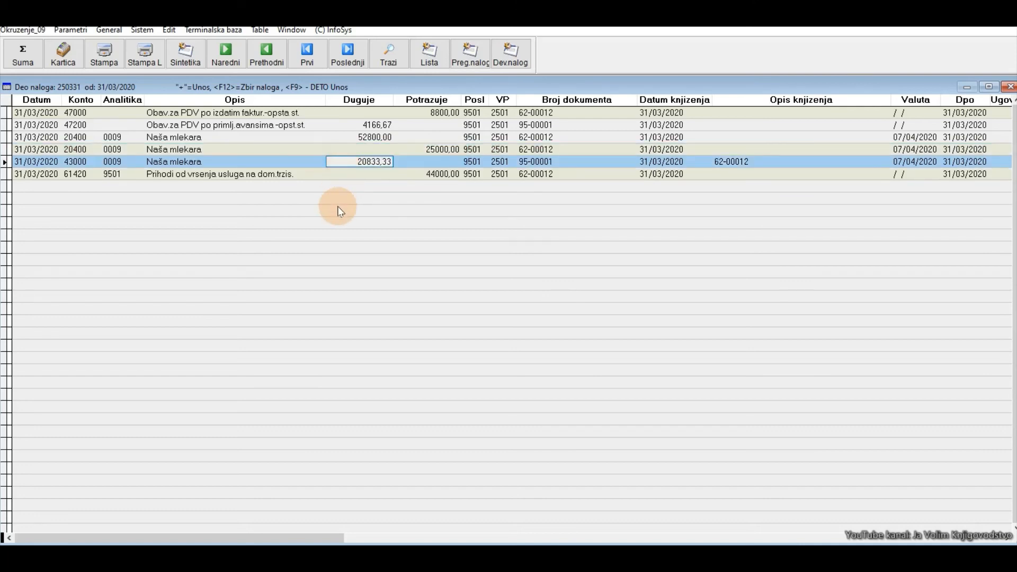
left_click(340, 125)
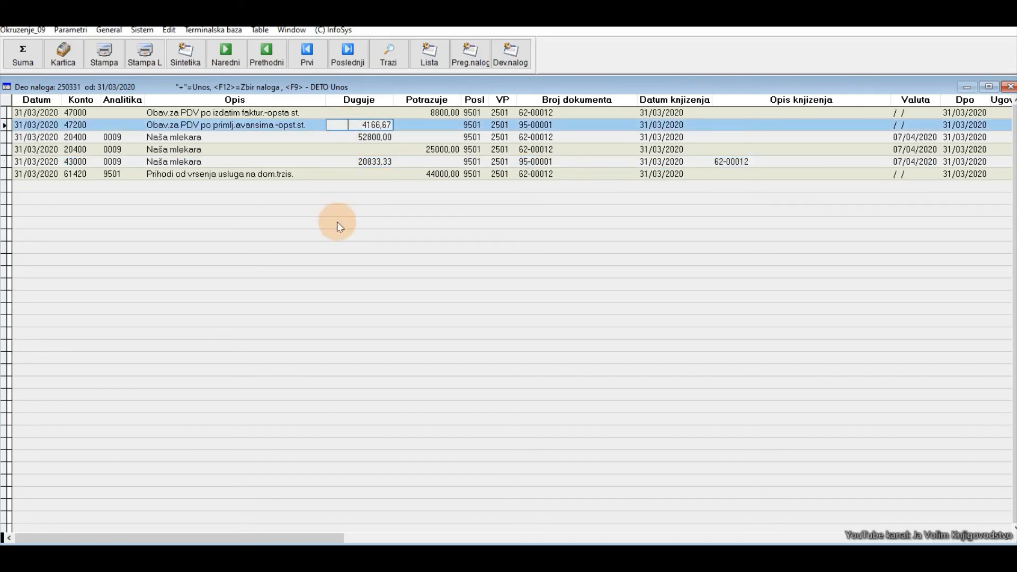
left_click(339, 137)
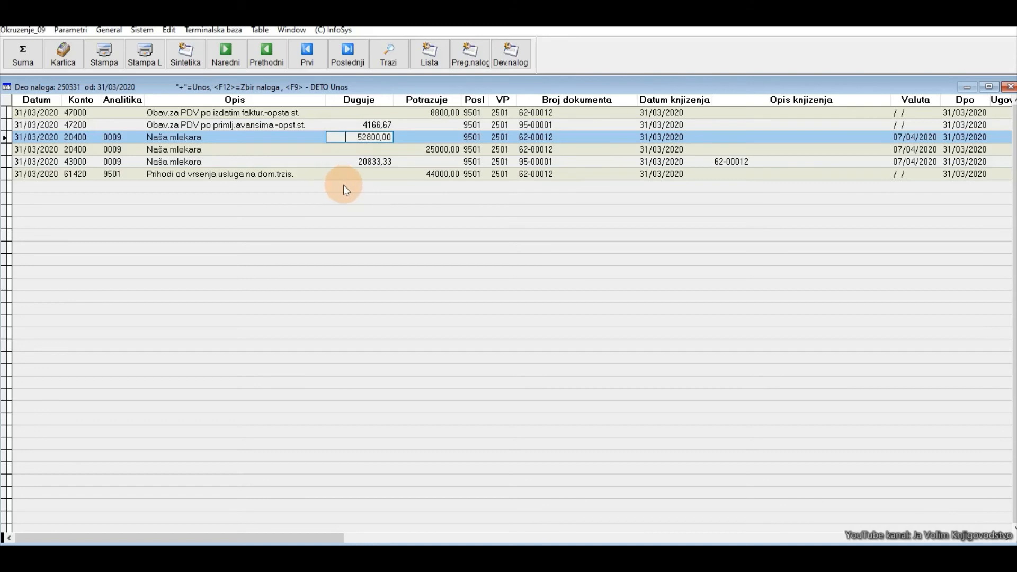
left_click(412, 113)
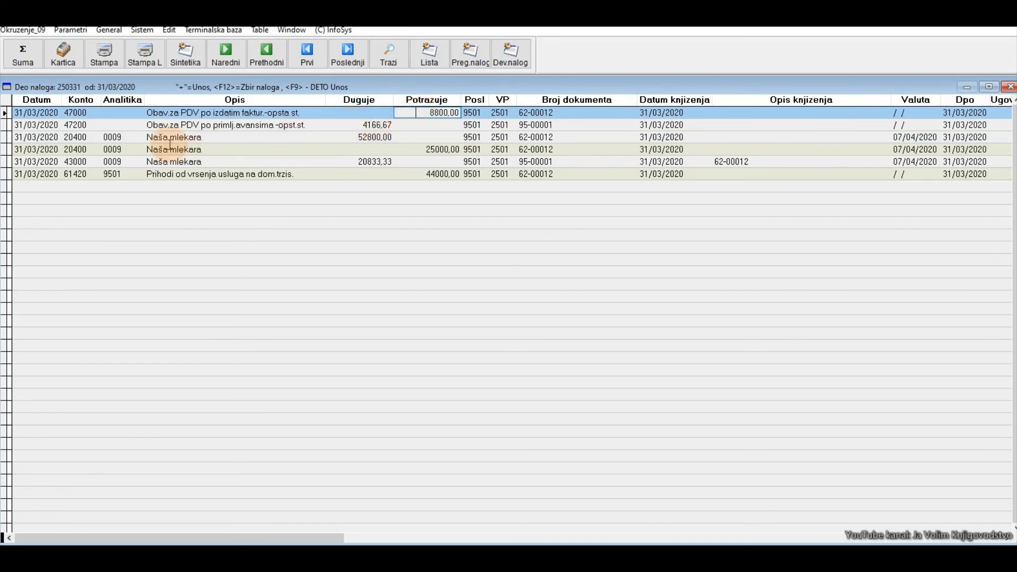
left_click(350, 124)
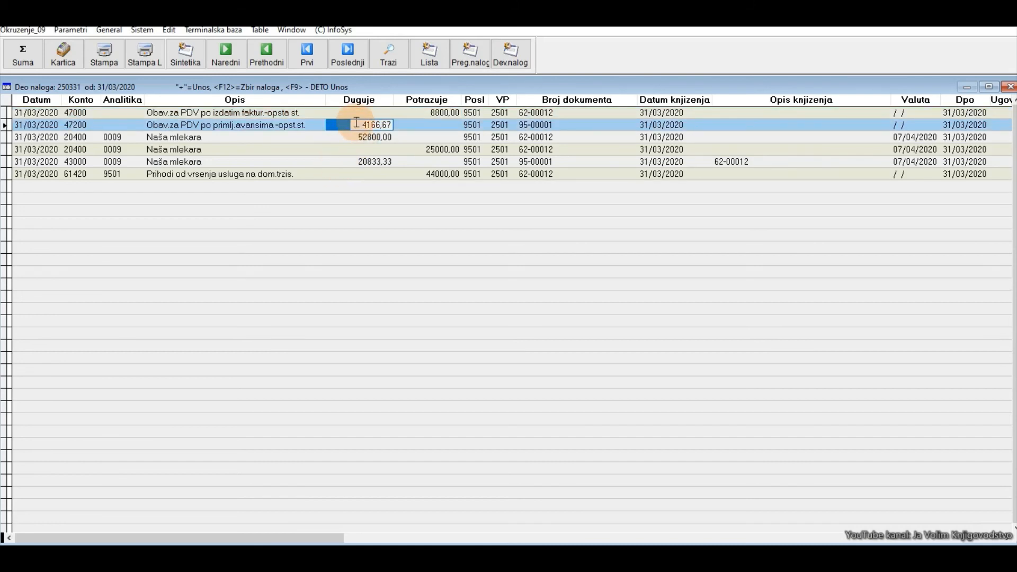
left_click(414, 175)
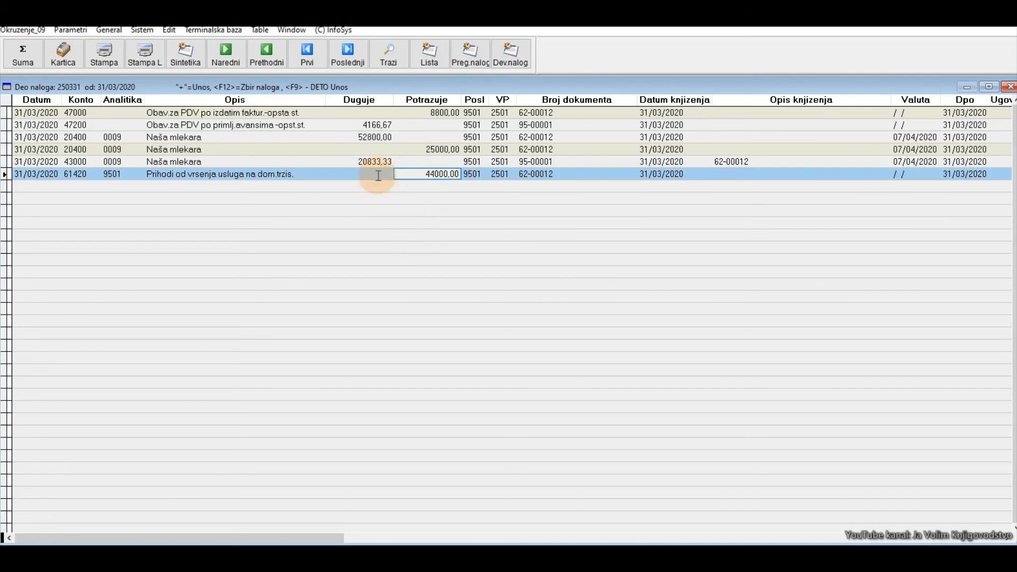
left_click(327, 134)
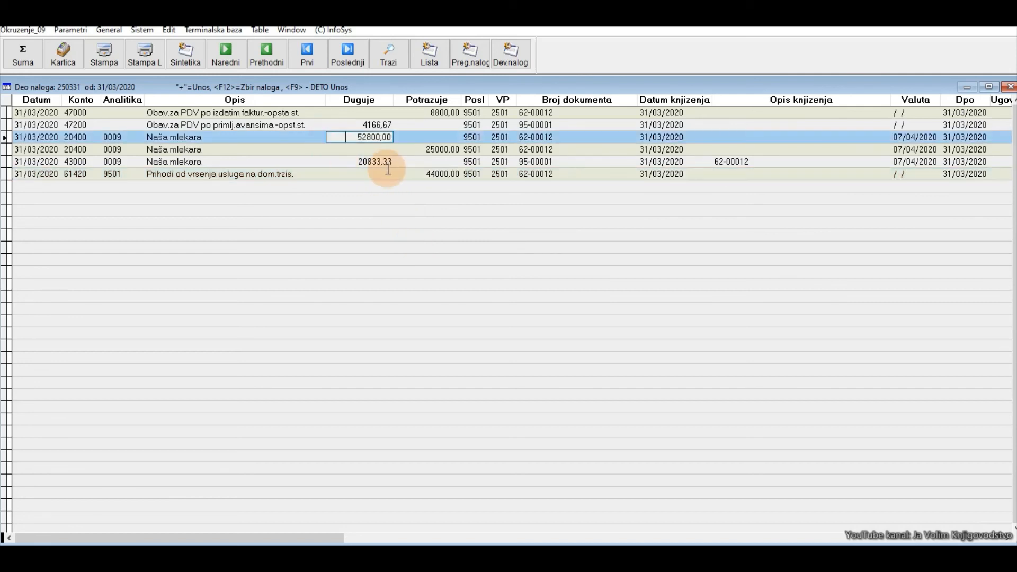
left_click(415, 170)
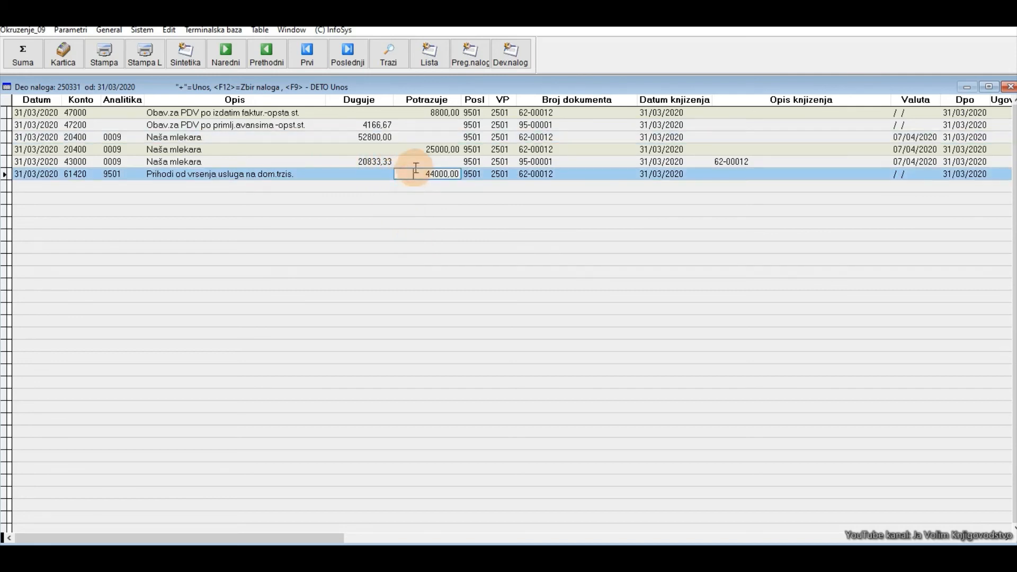
left_click(422, 112)
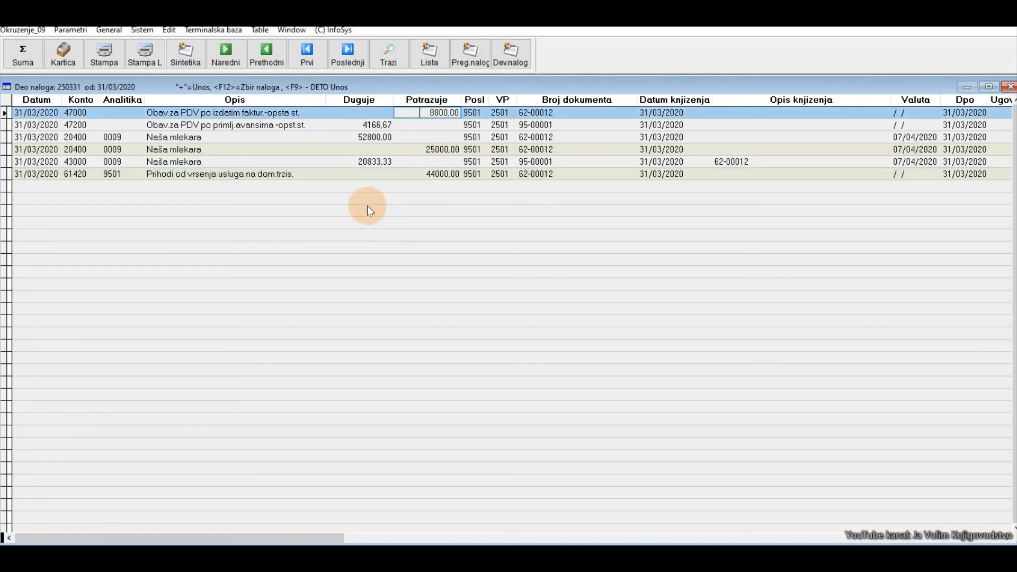
left_click(411, 149)
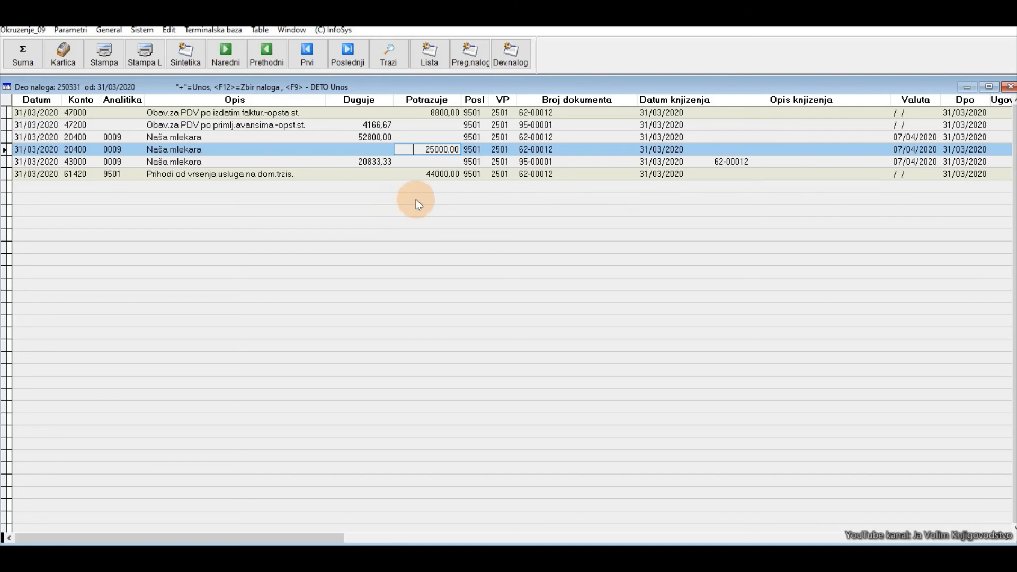
left_click(345, 125)
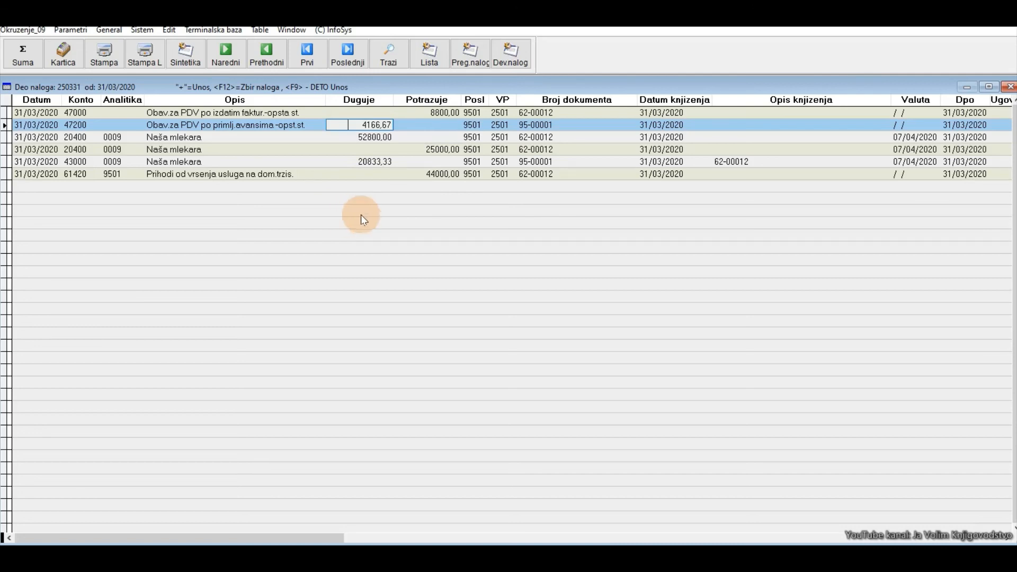
left_click(416, 112)
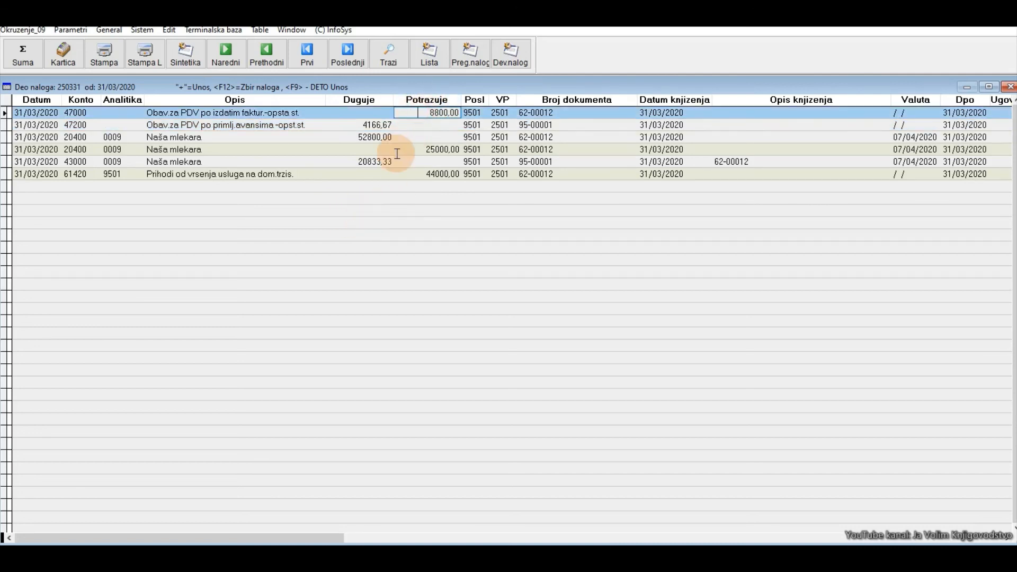
left_click(330, 125)
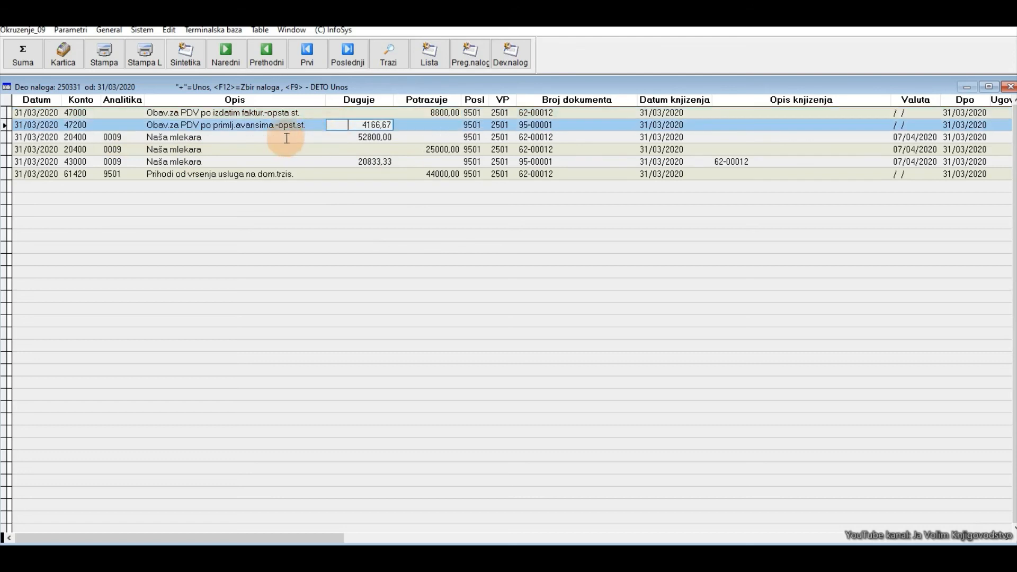
Check the ledger card of account 47200, ordered by date, for the advance VAT entries, then close it and exit the invoices
left_click(59, 59)
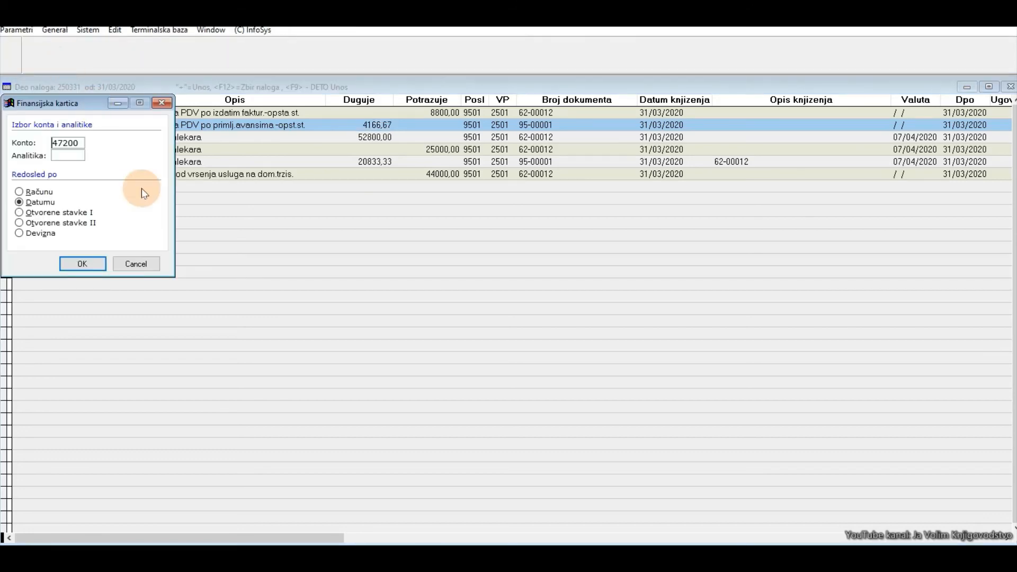
left_click(87, 263)
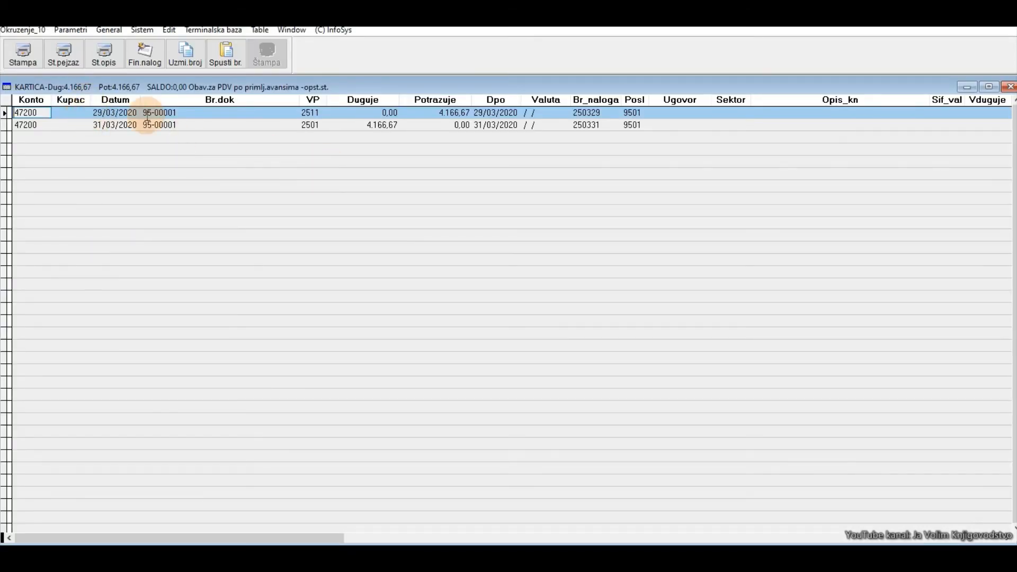
left_click(412, 112)
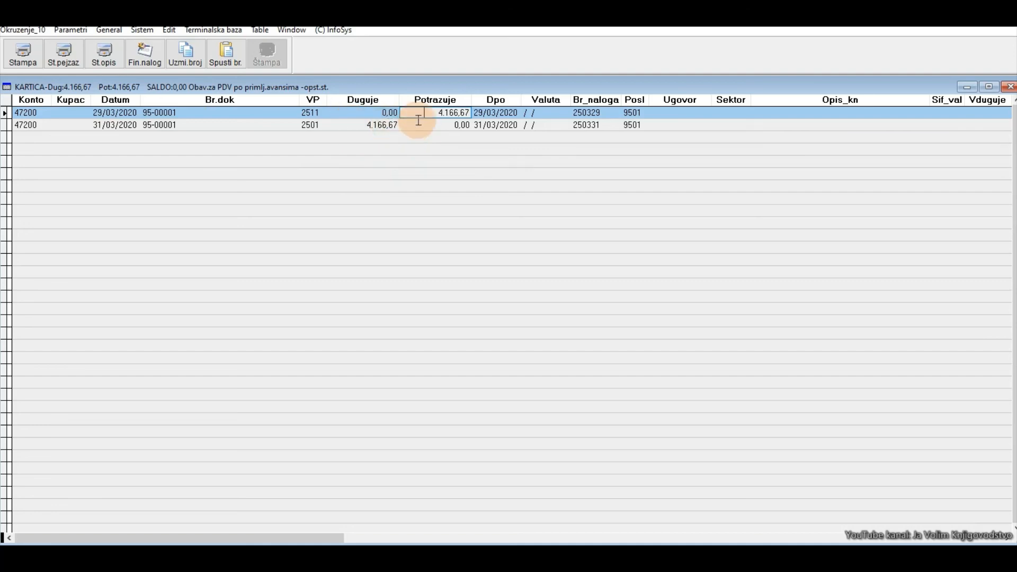
left_click(336, 122)
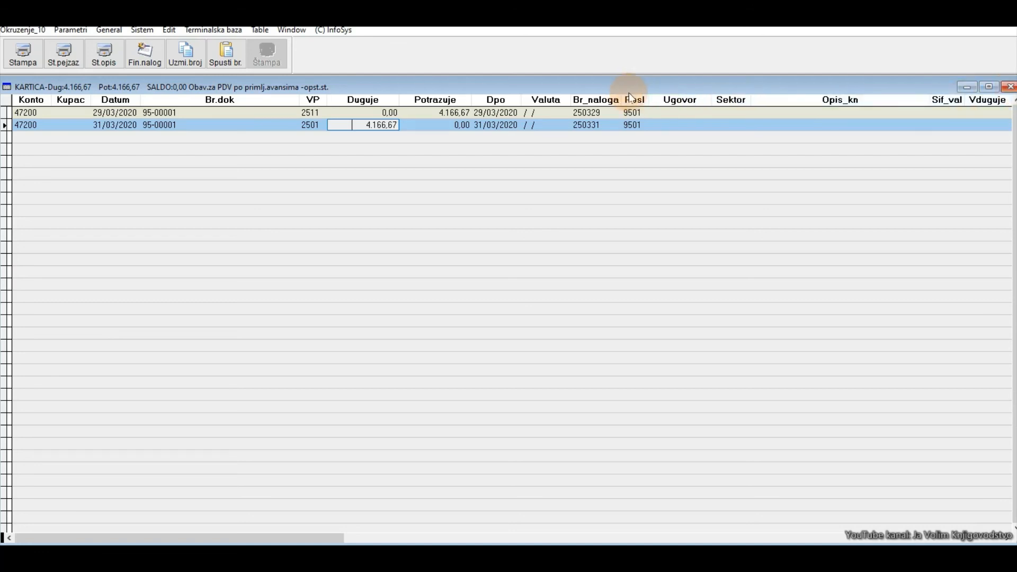
left_click(1009, 86)
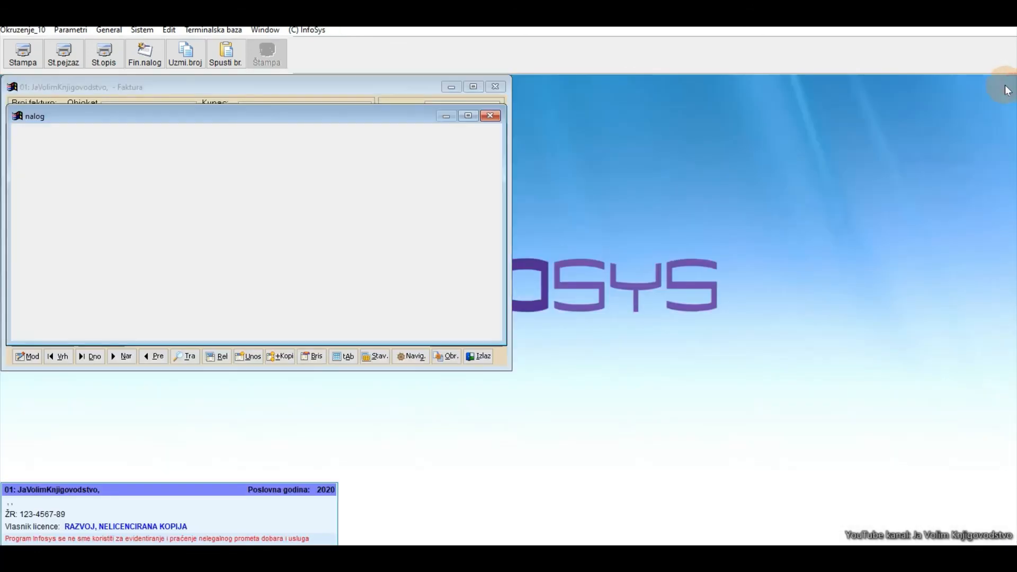
left_click(480, 357)
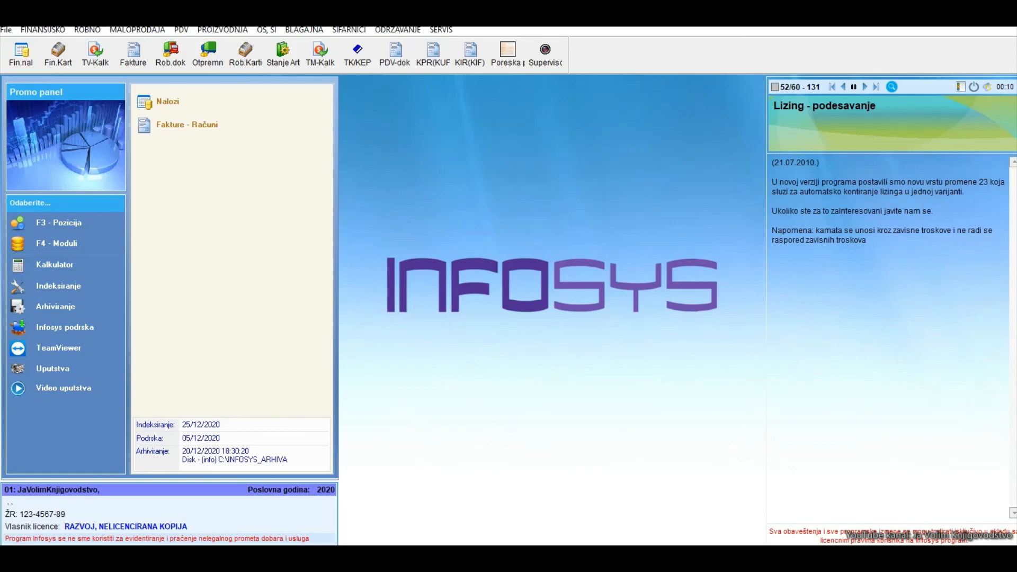
View the ledger card of account 20400 for Naša mlekara, check the invoice and advance entries, and close the card
left_click(53, 60)
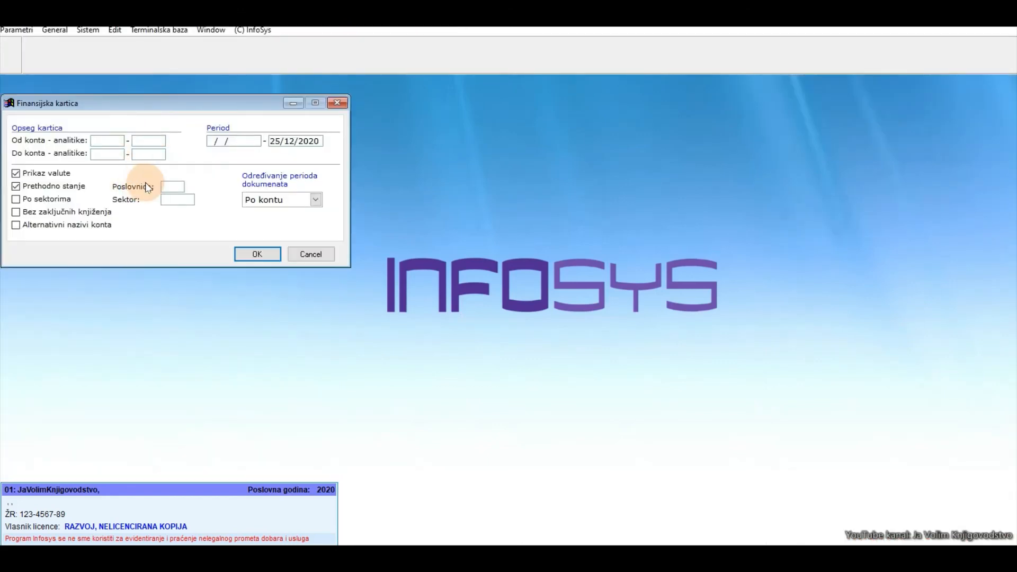
type("20400")
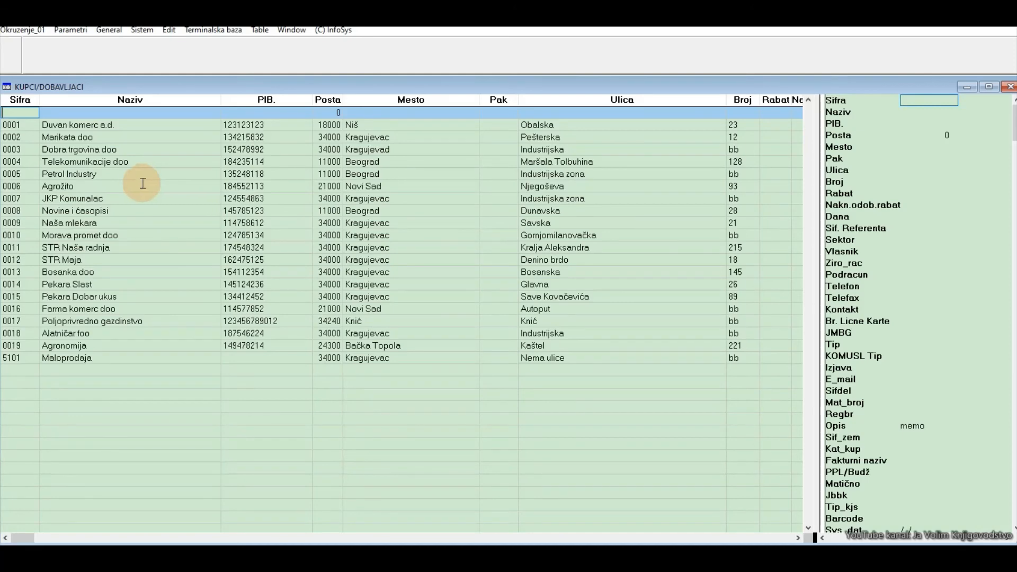
left_click(145, 225)
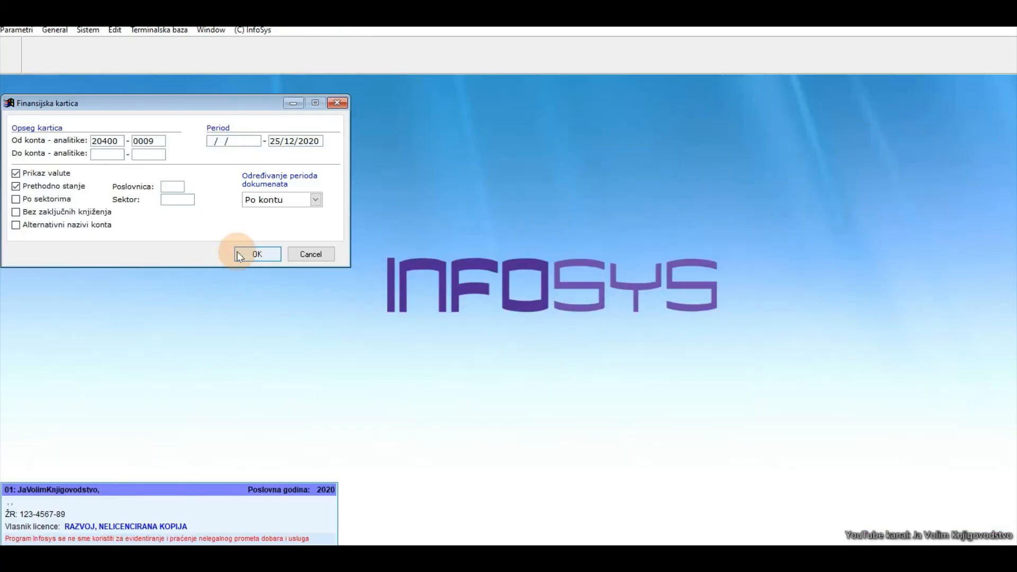
left_click(243, 251)
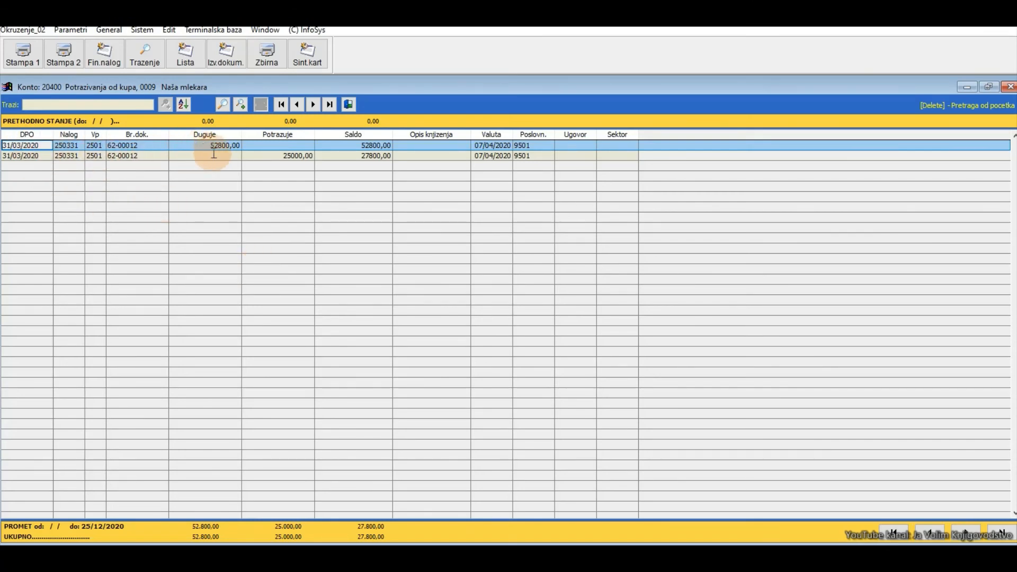
left_click(251, 158)
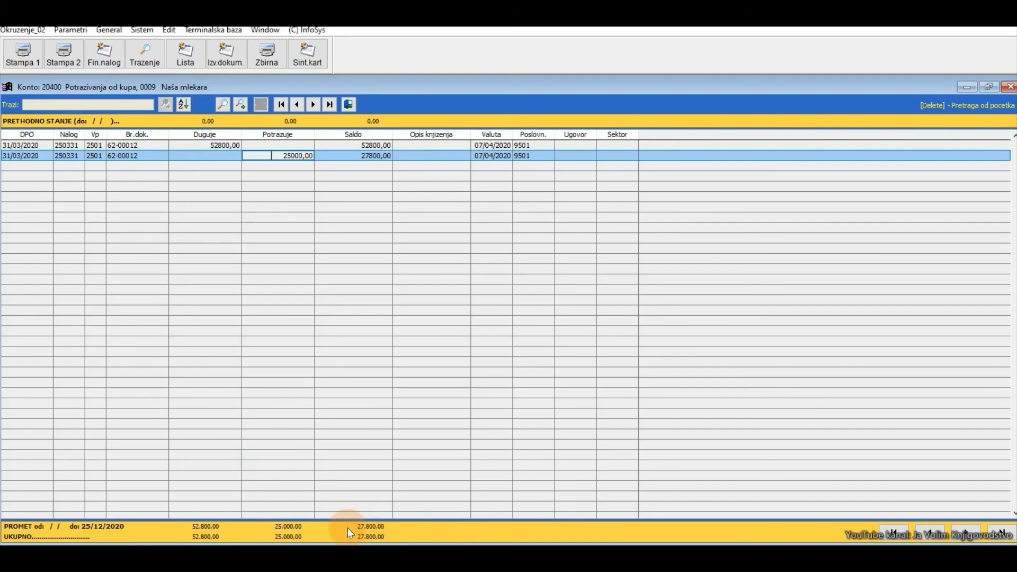
left_click(1010, 87)
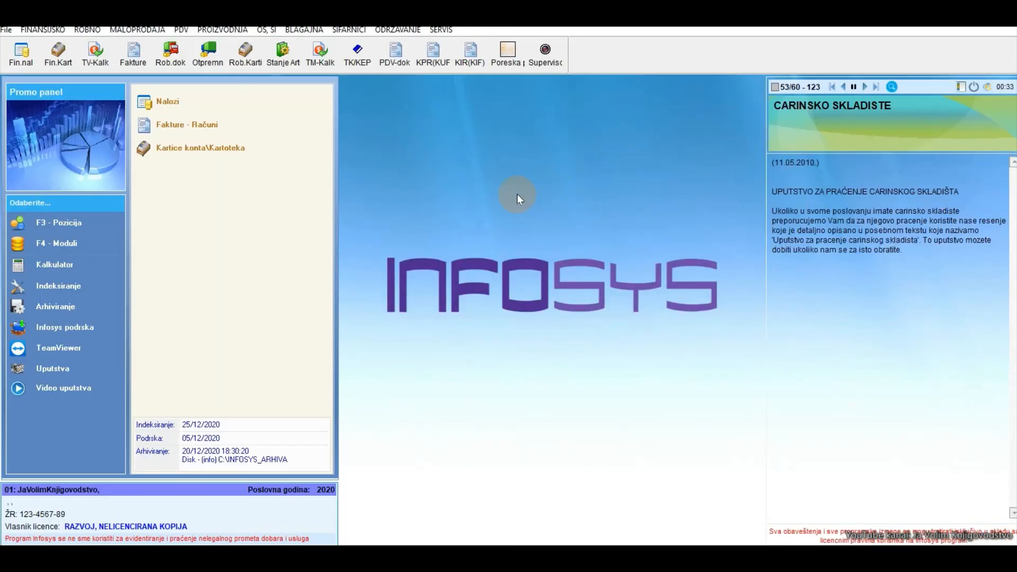